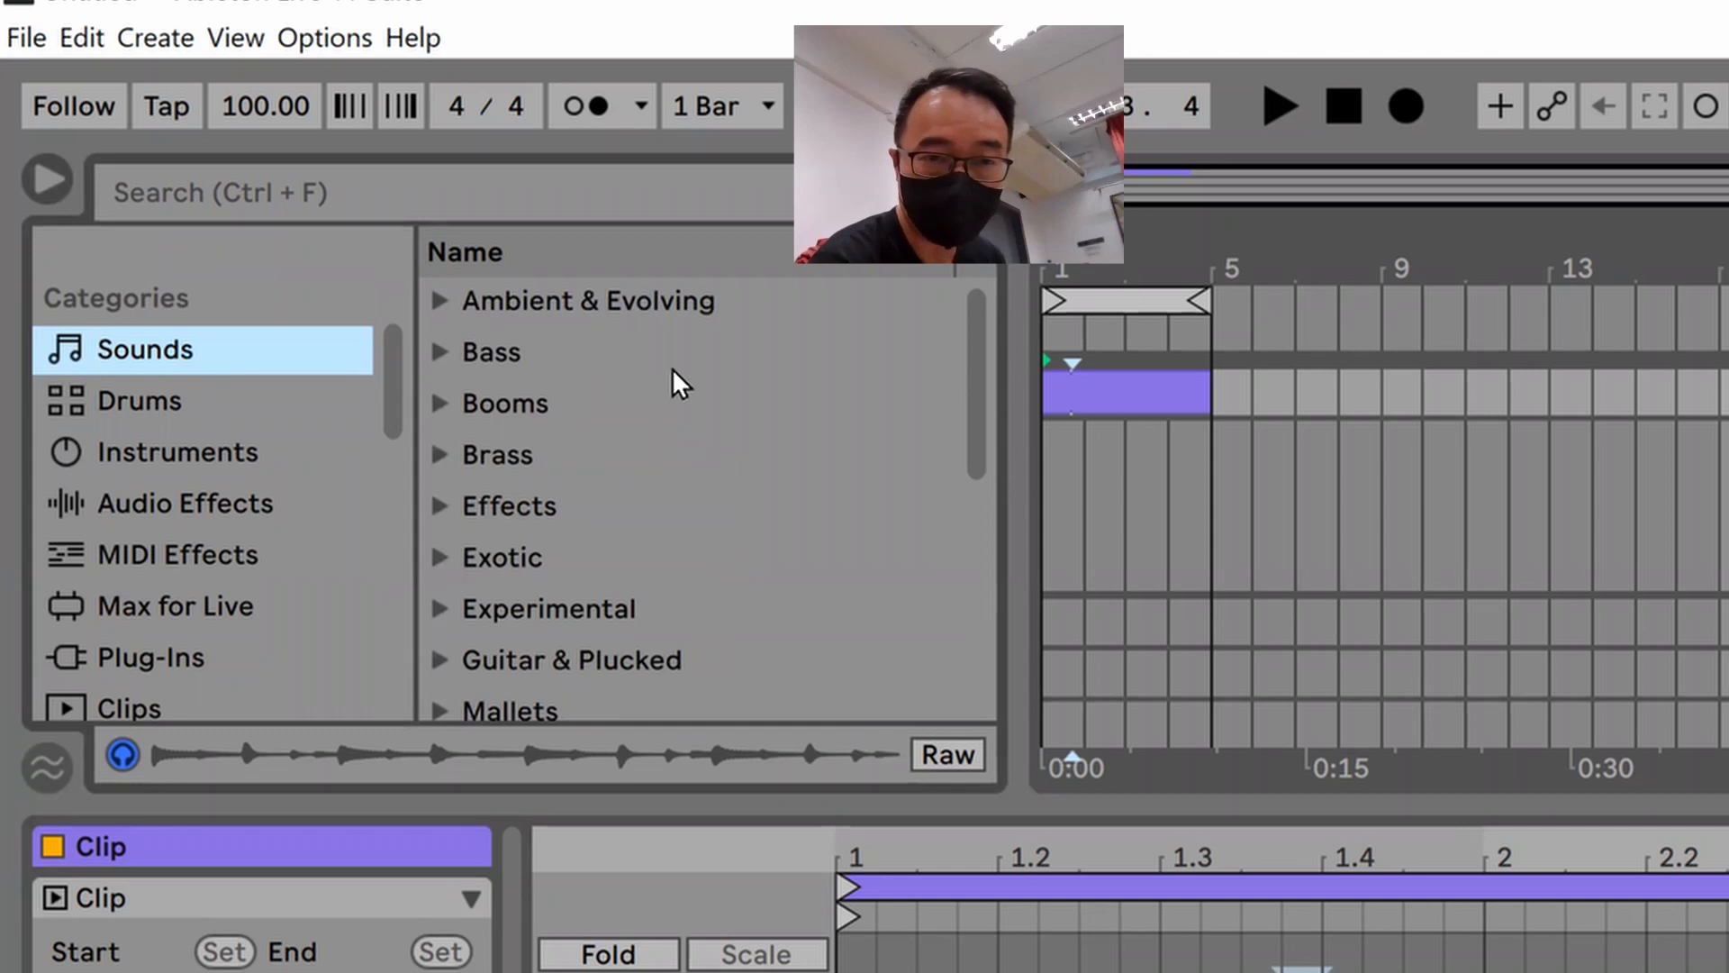
Step: Load Marimba Classic.adv onto the second MIDI track and insert an empty MIDI clip spanning bars 1 to 4
left_click(742, 468)
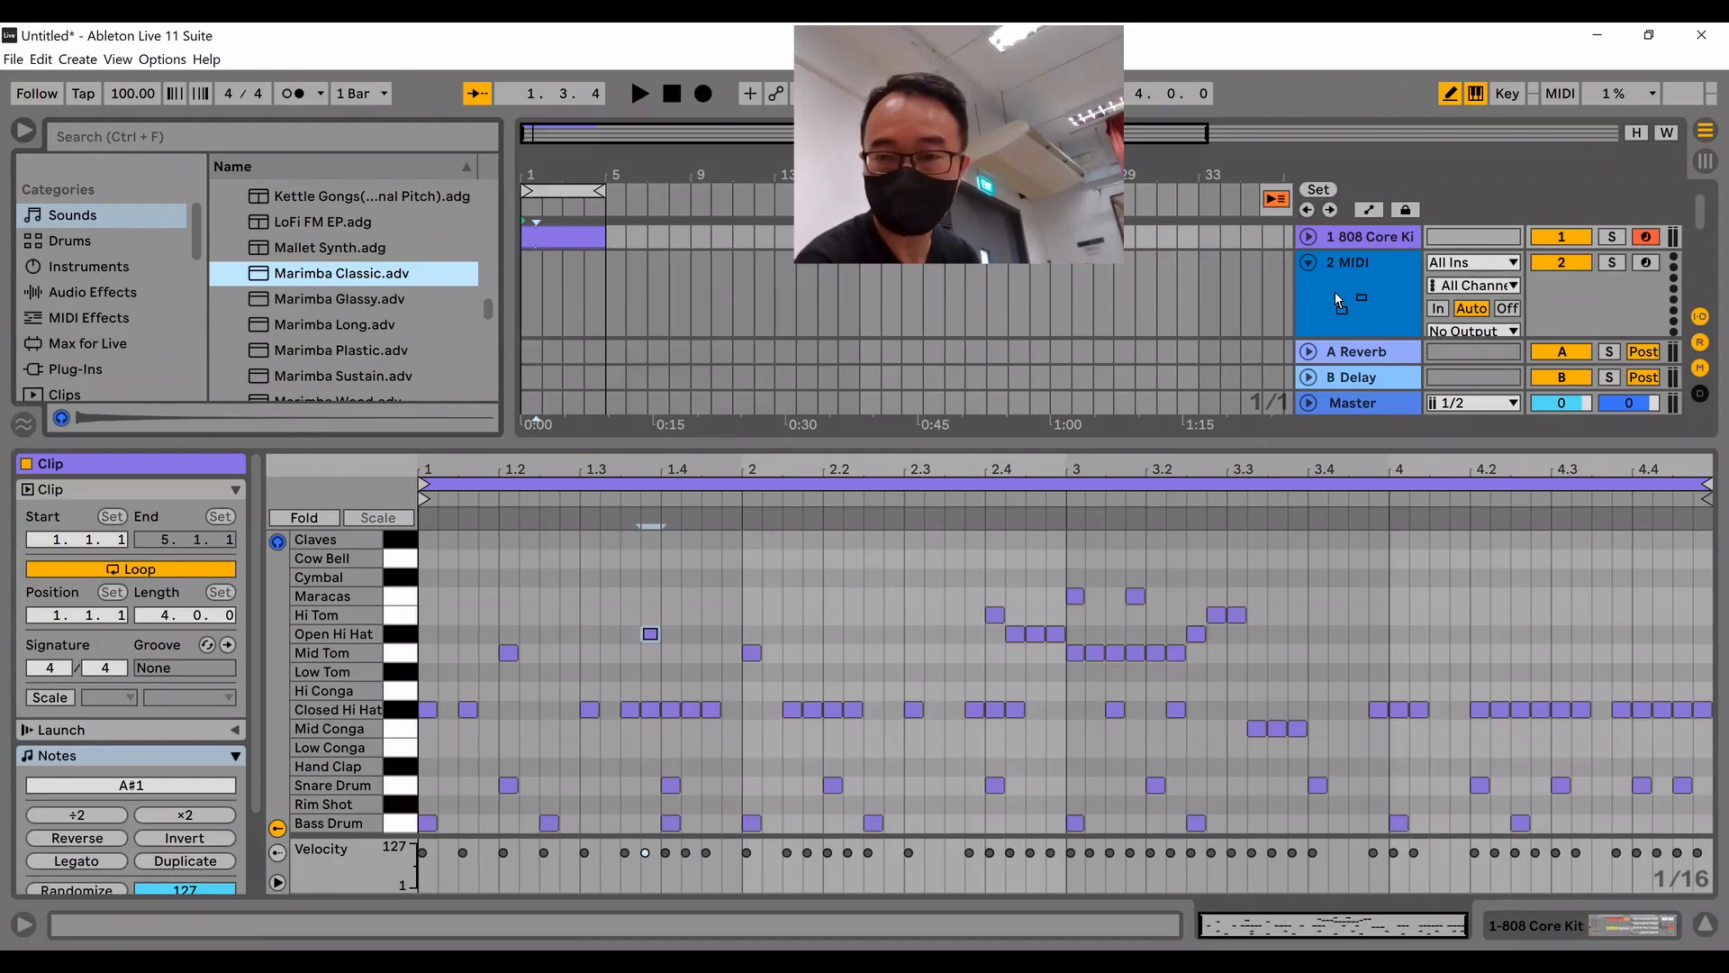
left_click(1335, 291)
left_click_drag(527, 278, 597, 280)
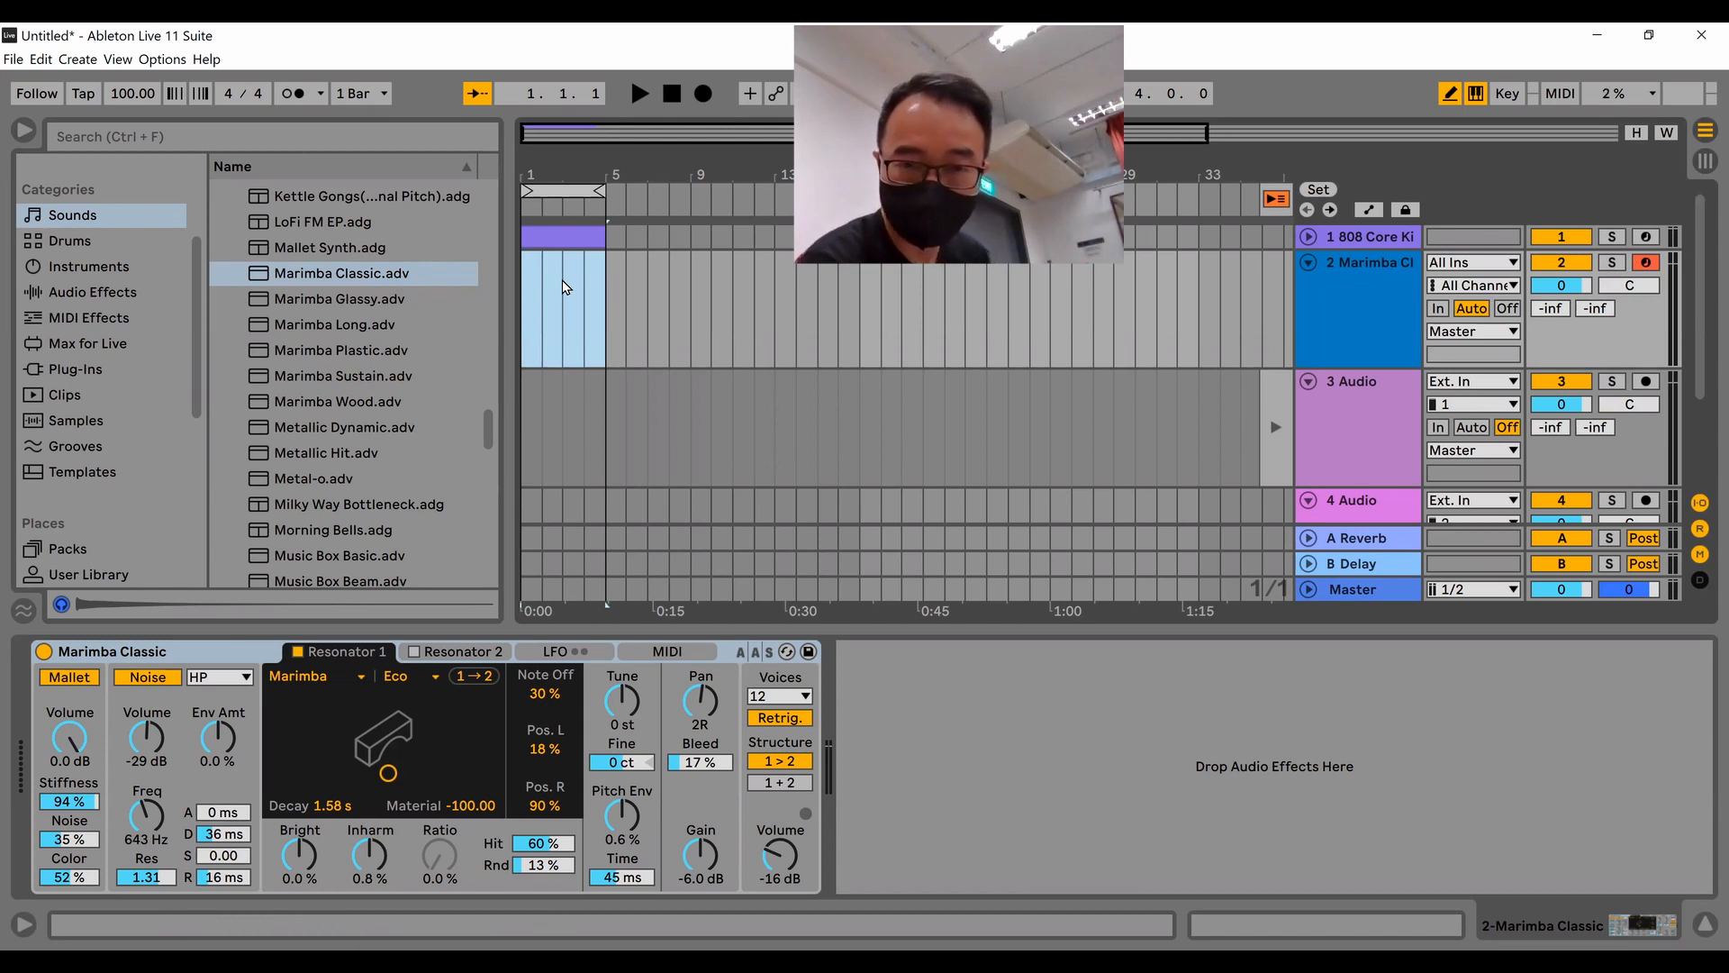
right_click(565, 287)
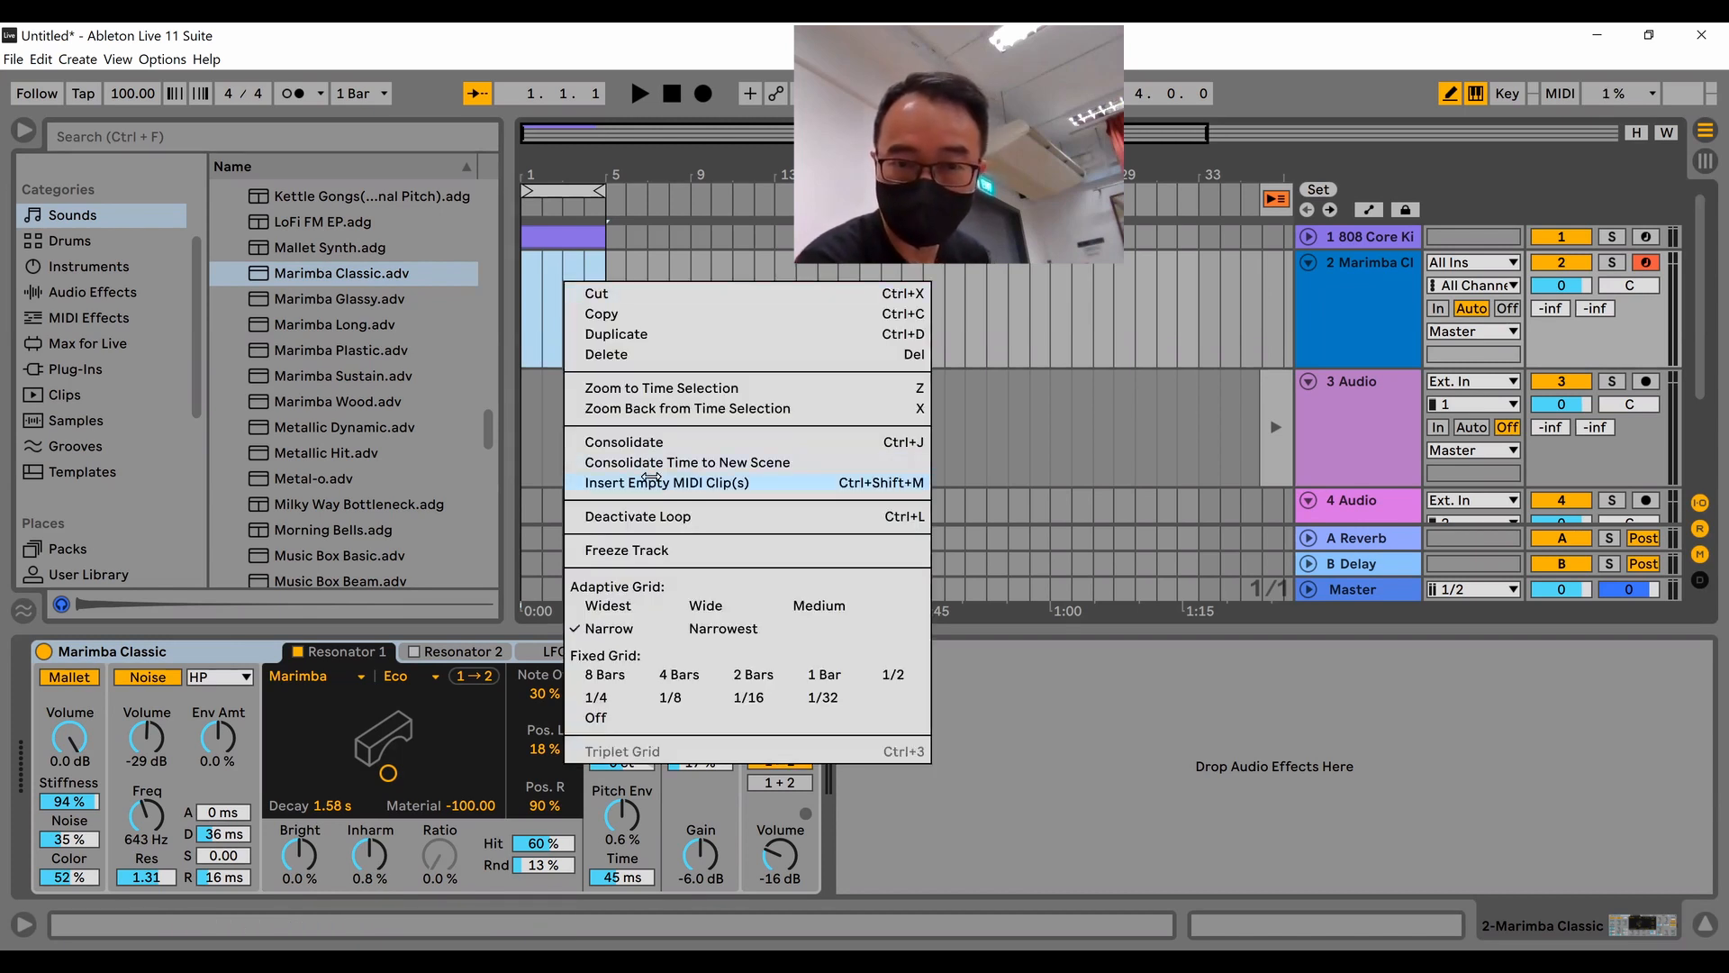
left_click(651, 482)
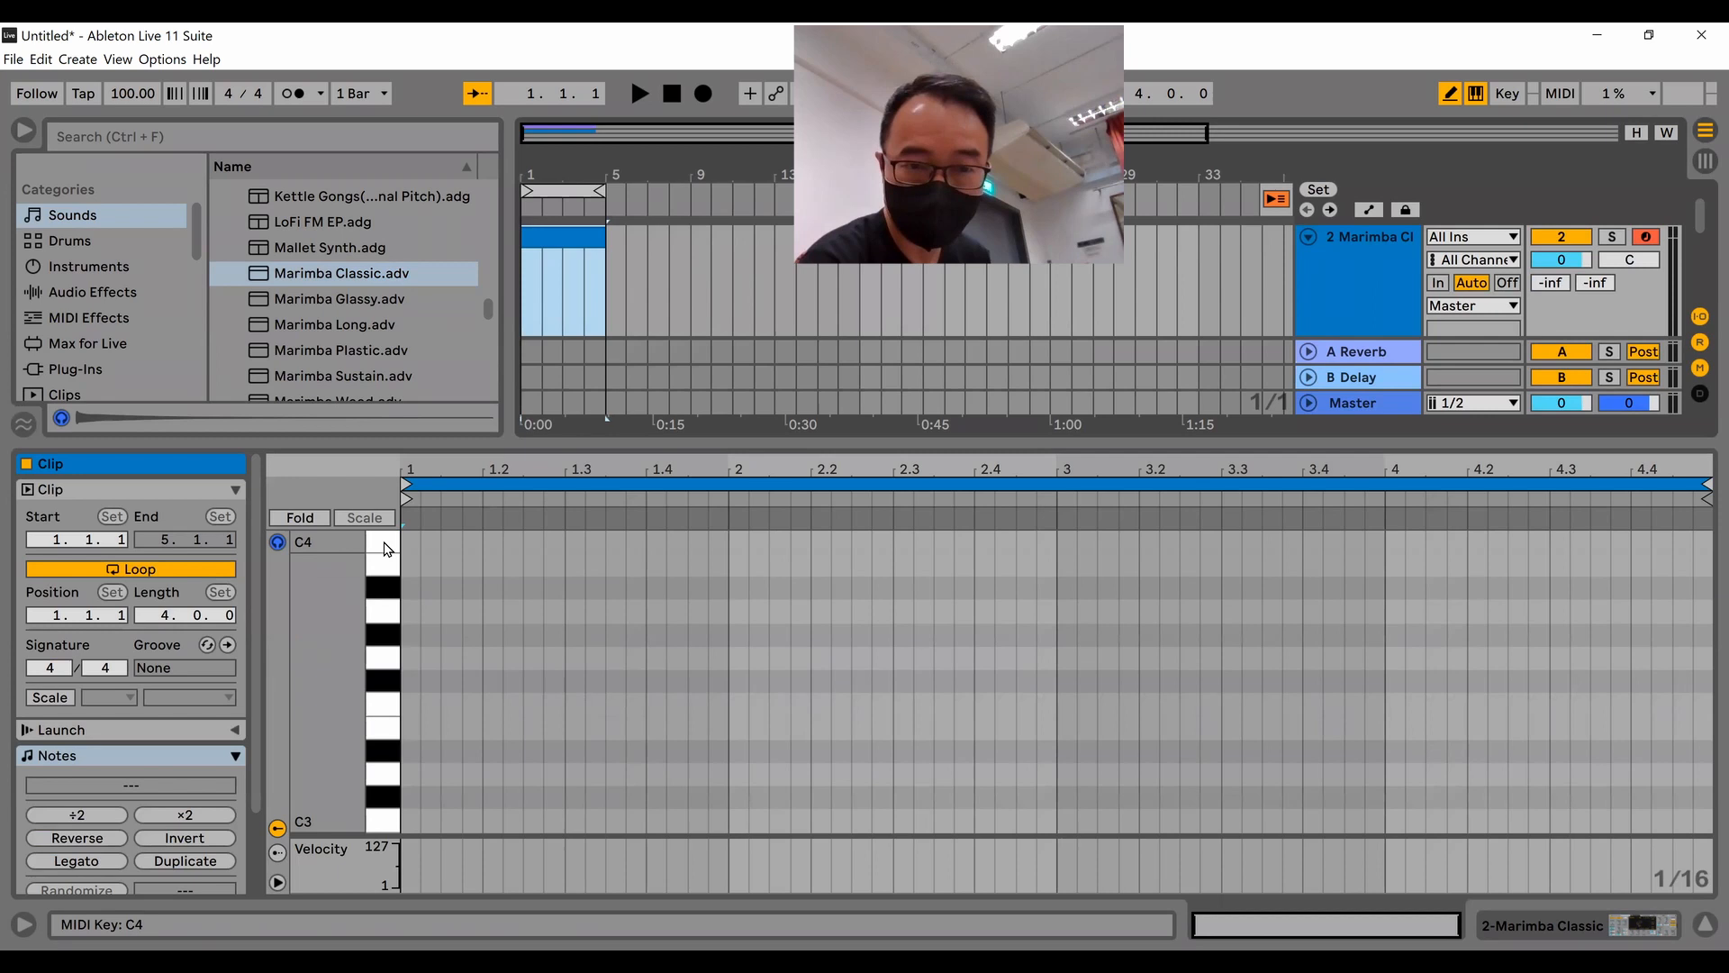
Step: Audition several piano roll keys in the empty marimba clip, moving down from C4
left_click(384, 549)
left_click(383, 591)
left_click(380, 610)
left_click(379, 640)
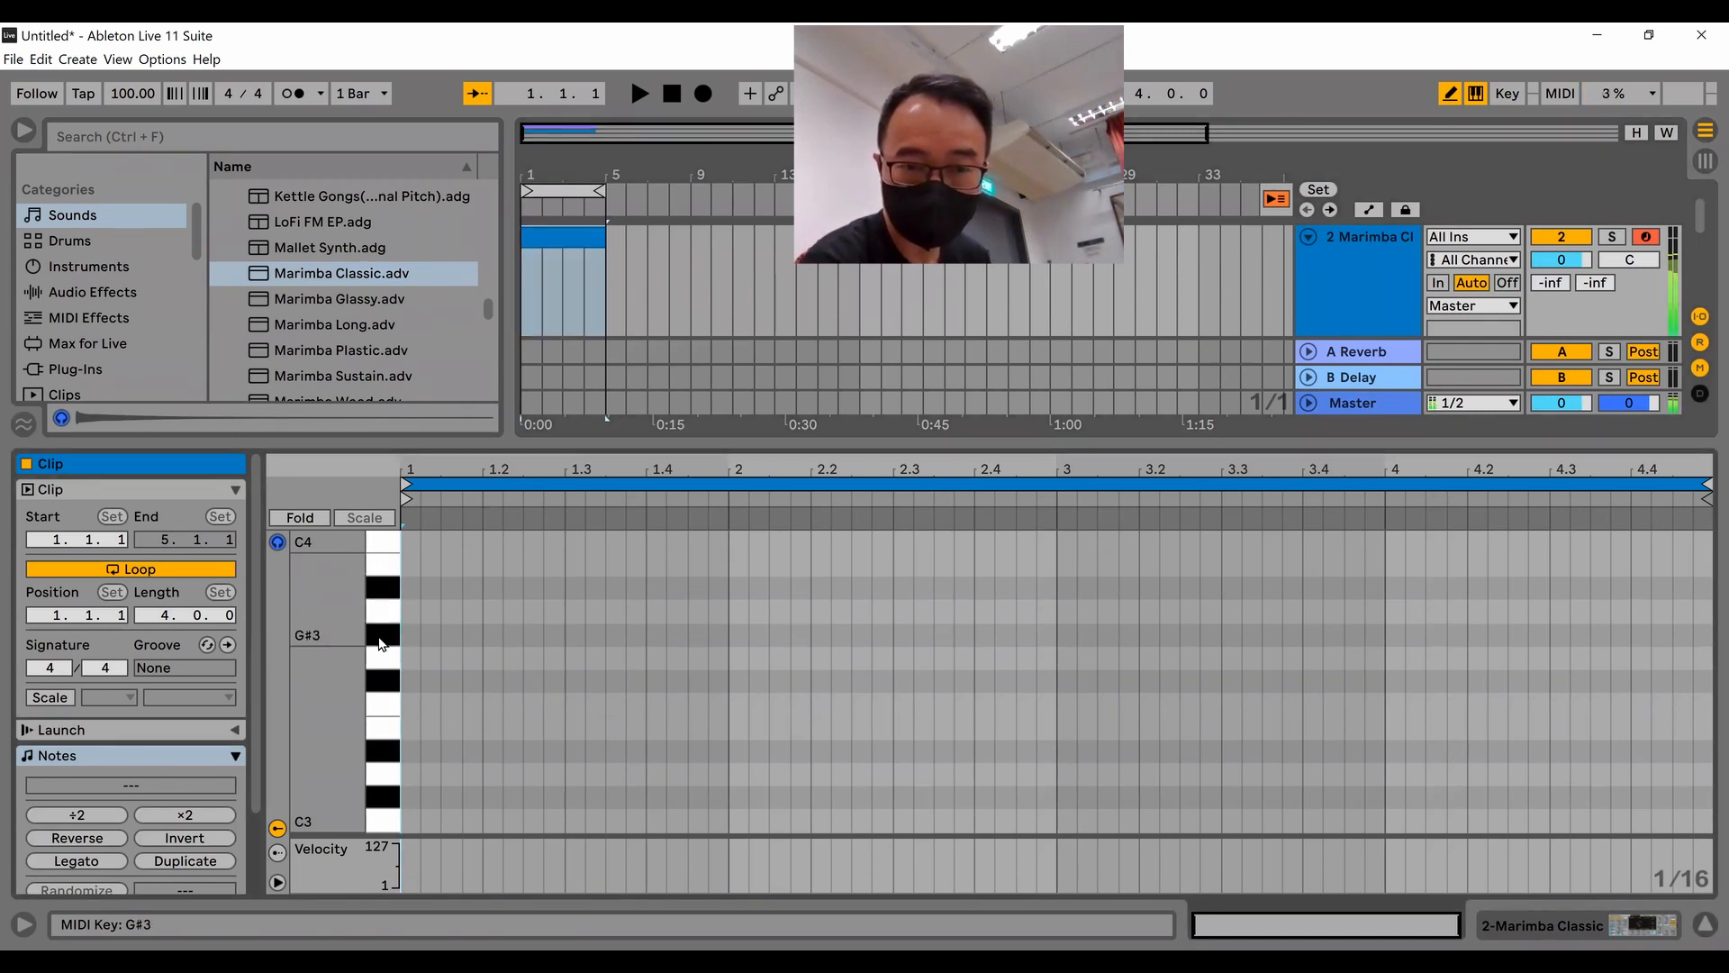
left_click(379, 697)
left_click(381, 708)
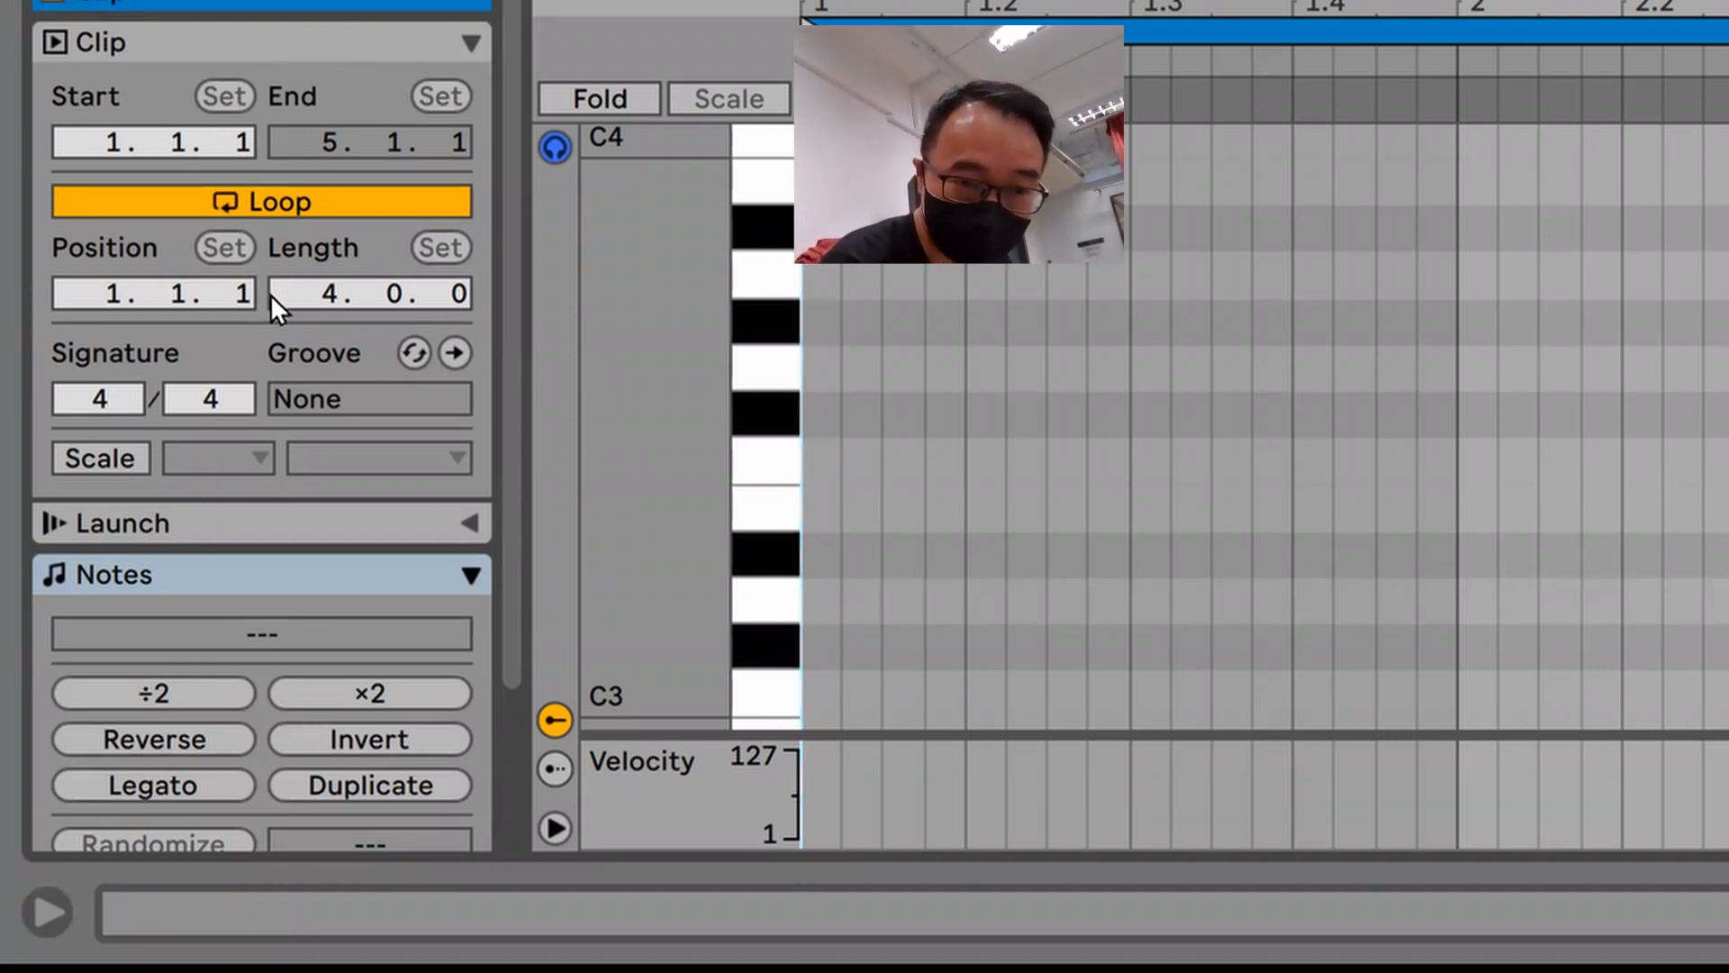
Step: Enable the clip's scale and set it to A Minor
left_click(119, 459)
left_click(231, 453)
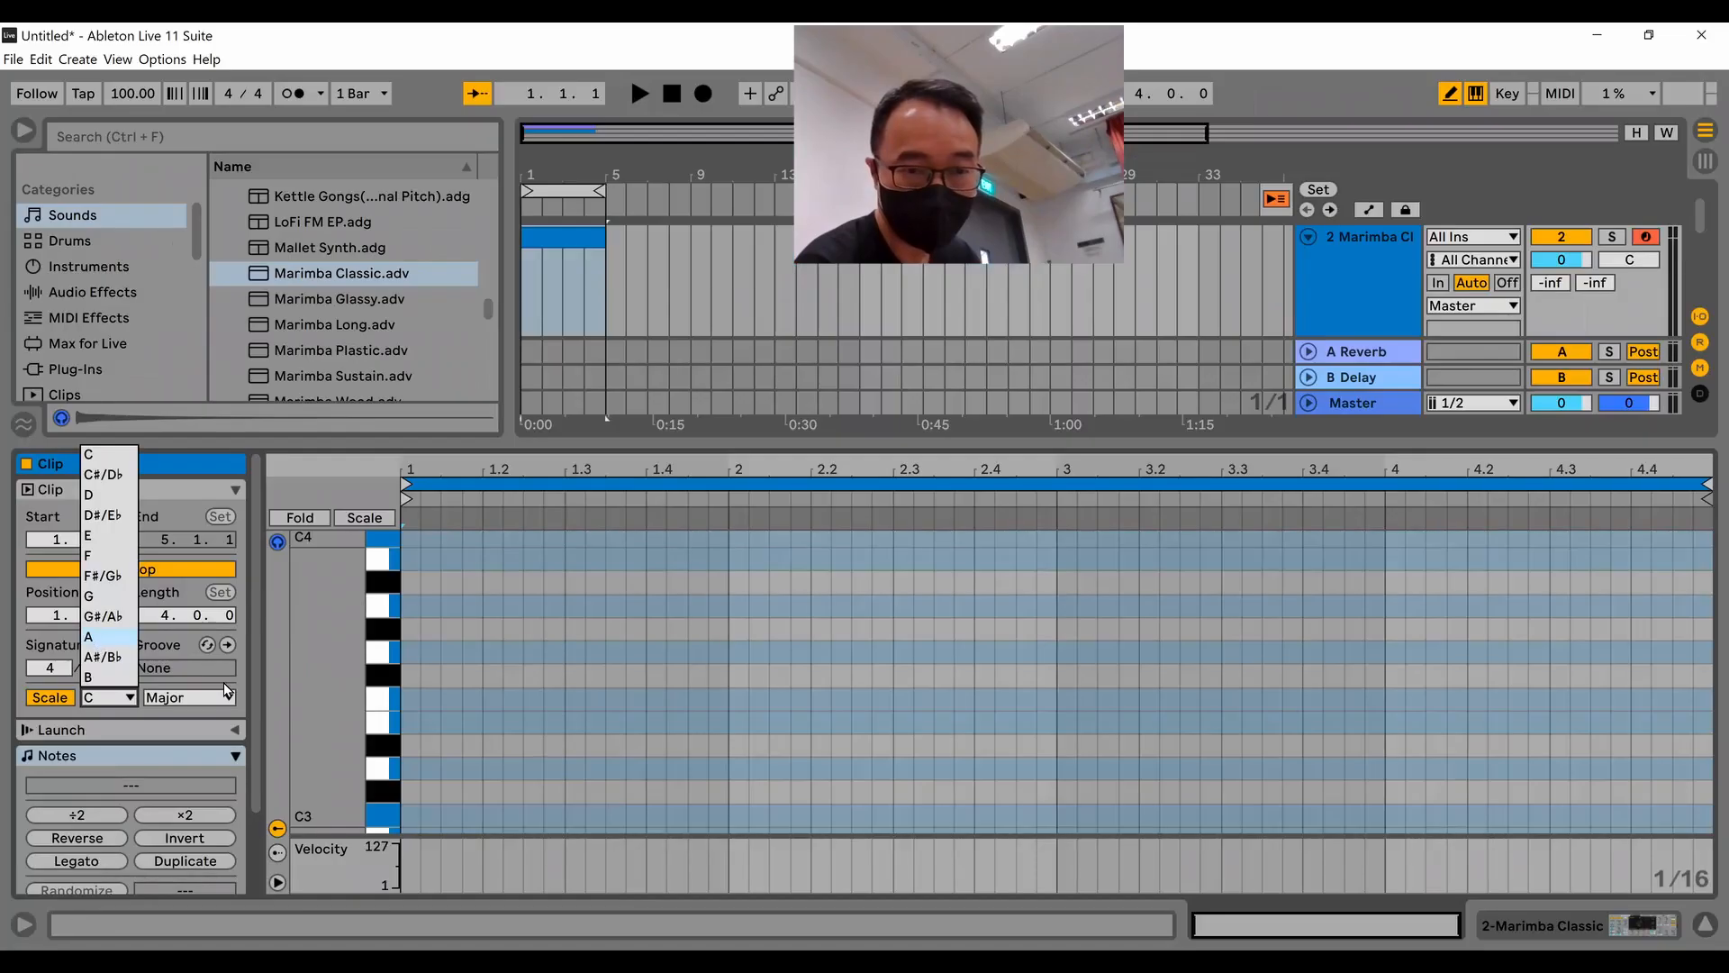
left_click(226, 698)
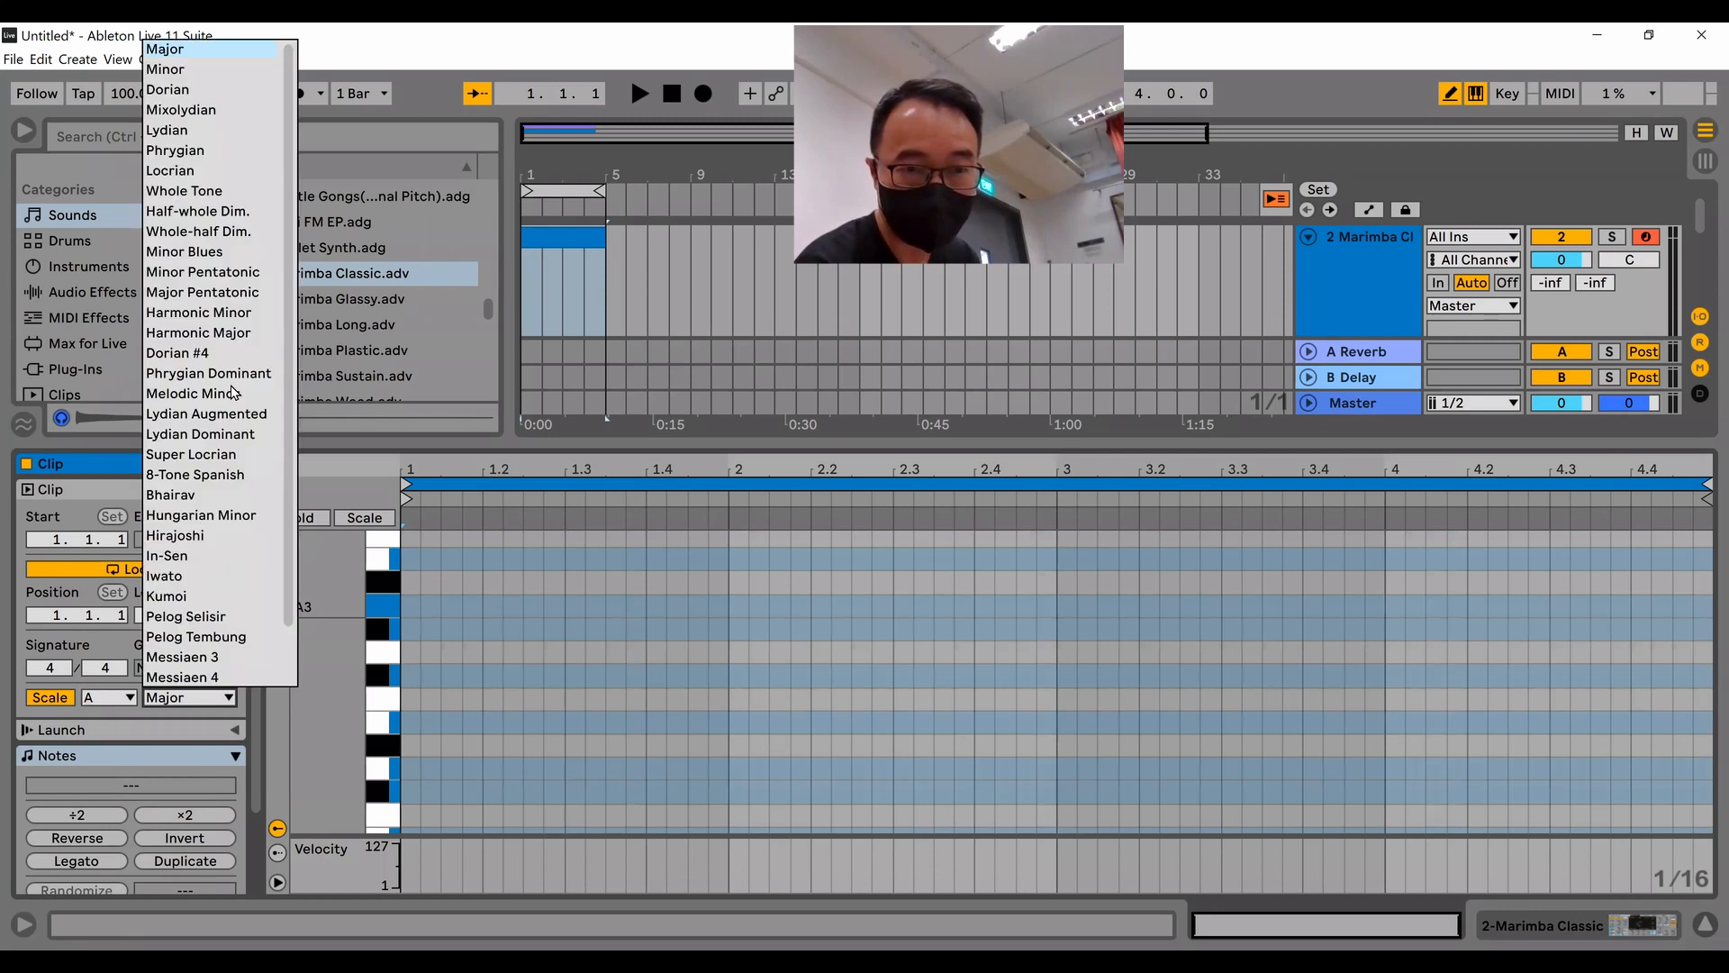
left_click(225, 70)
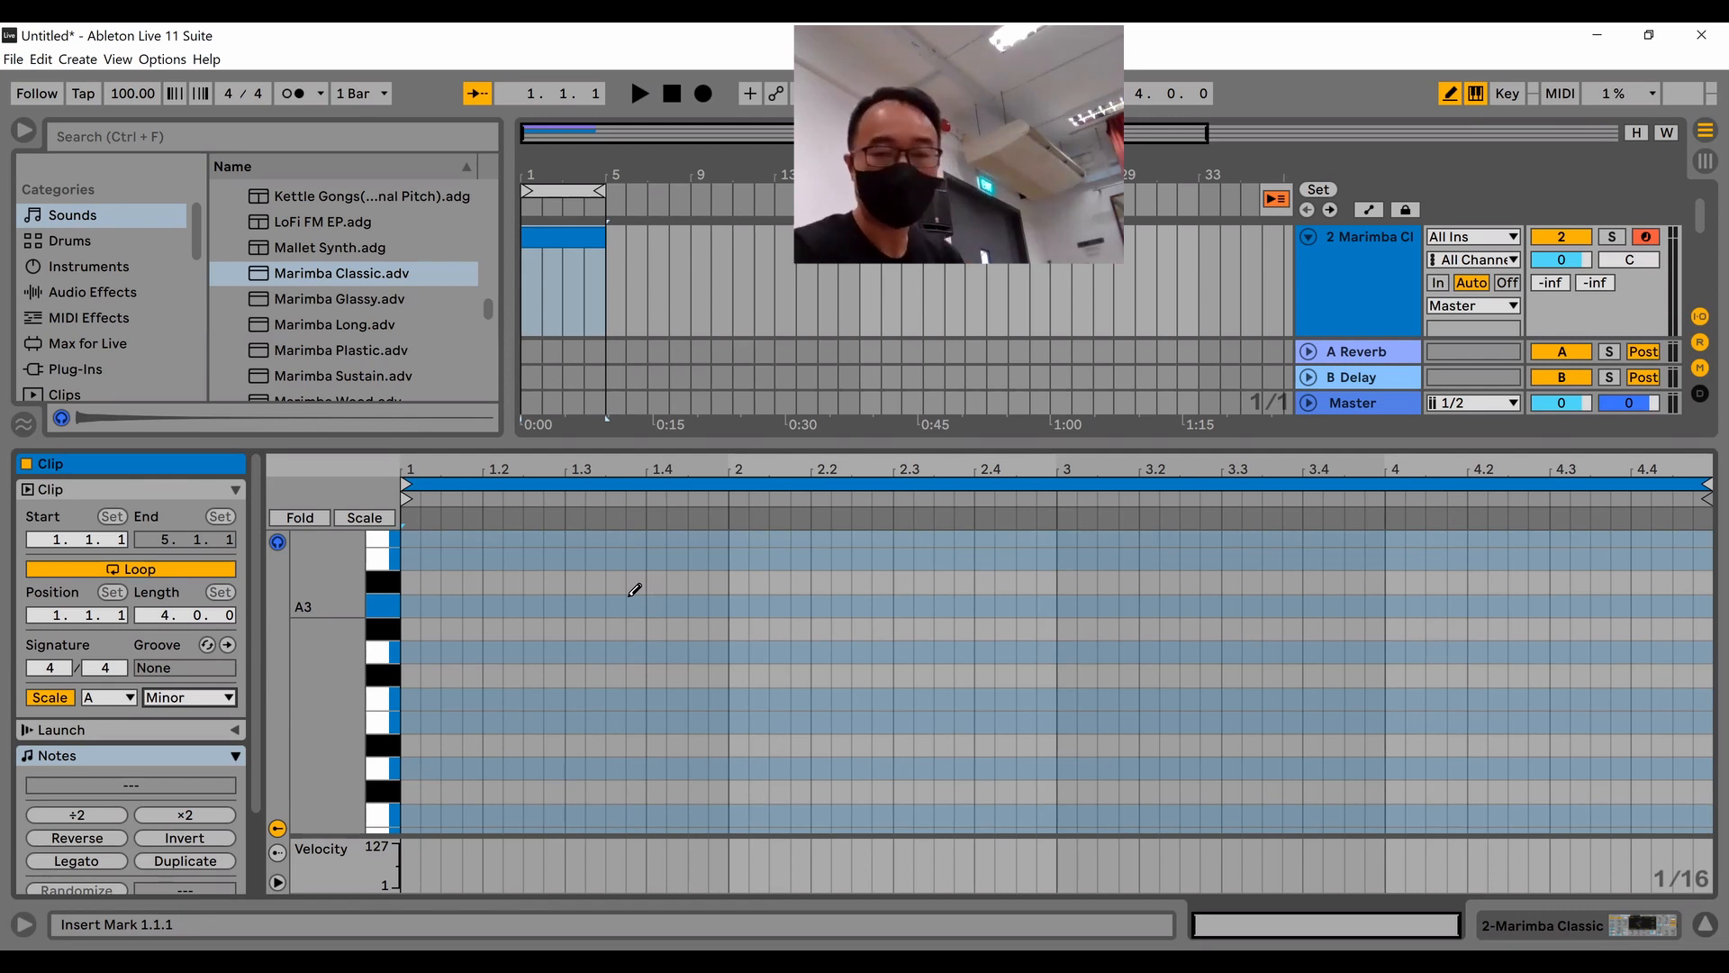
Step: Draw A3 notes at 1.1.1 and 1.1.3 plus a descending C4, B3, B3, A3, G3 run in bar 1, removing the stray G#3
left_click(410, 606)
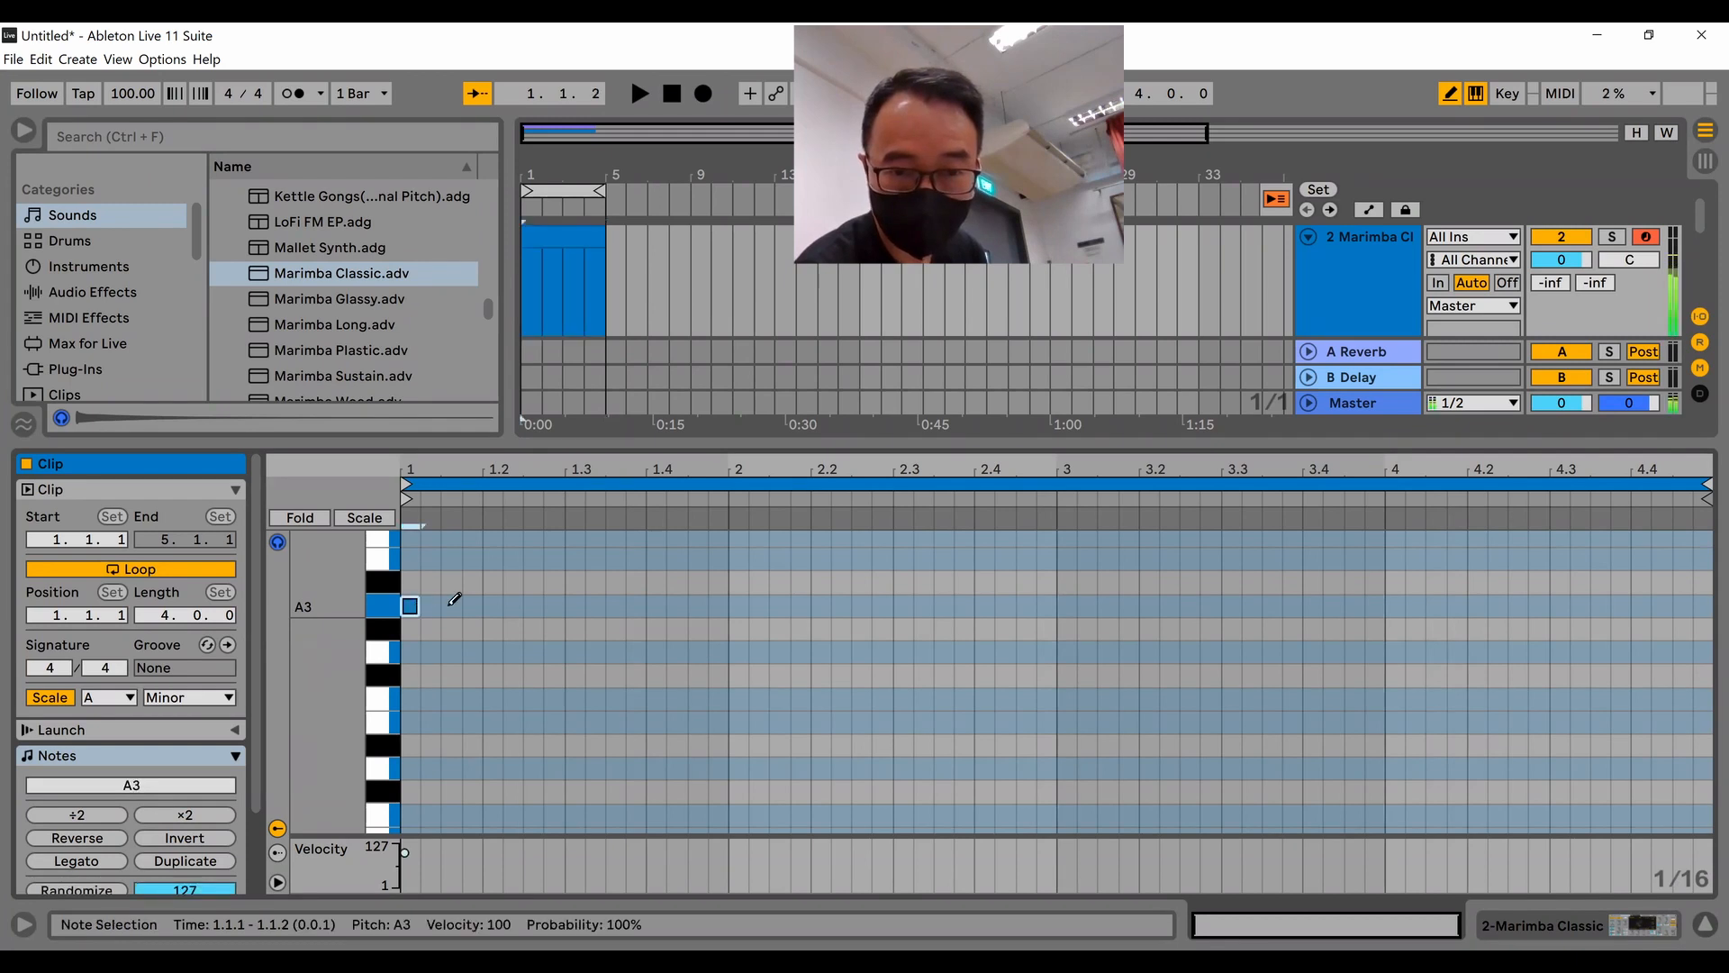
left_click(451, 606)
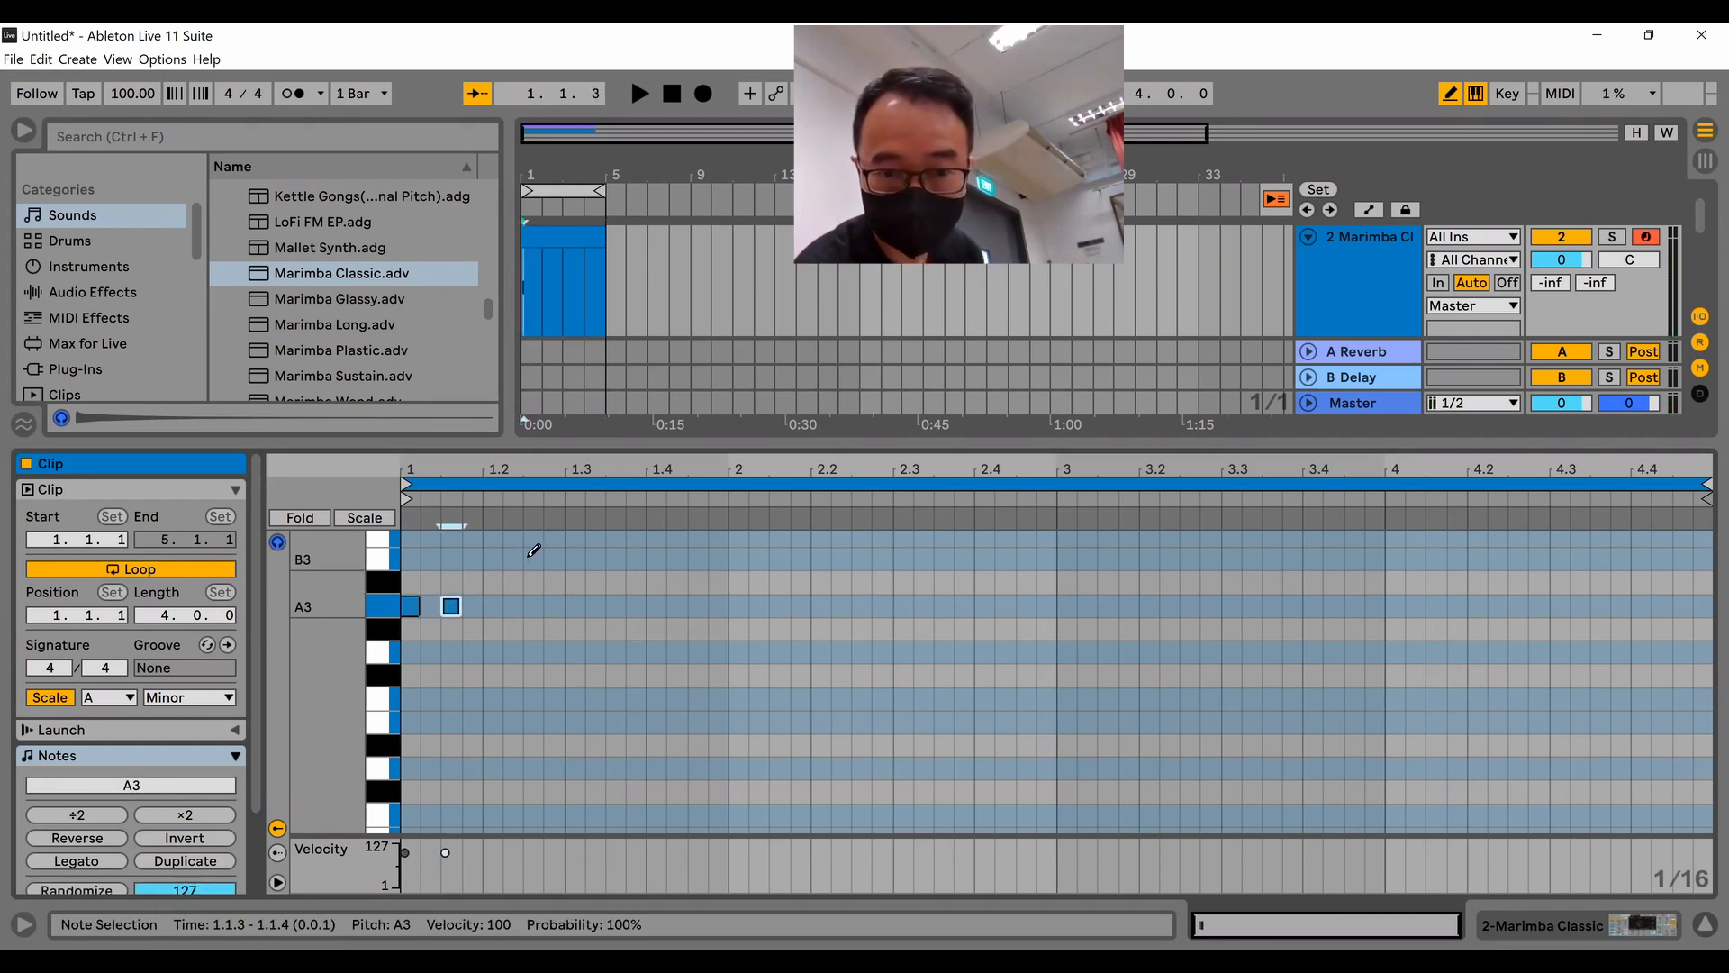
mouse_move(532, 539)
left_mouse_down()
mouse_move(574, 558)
mouse_move(640, 649)
left_mouse_up()
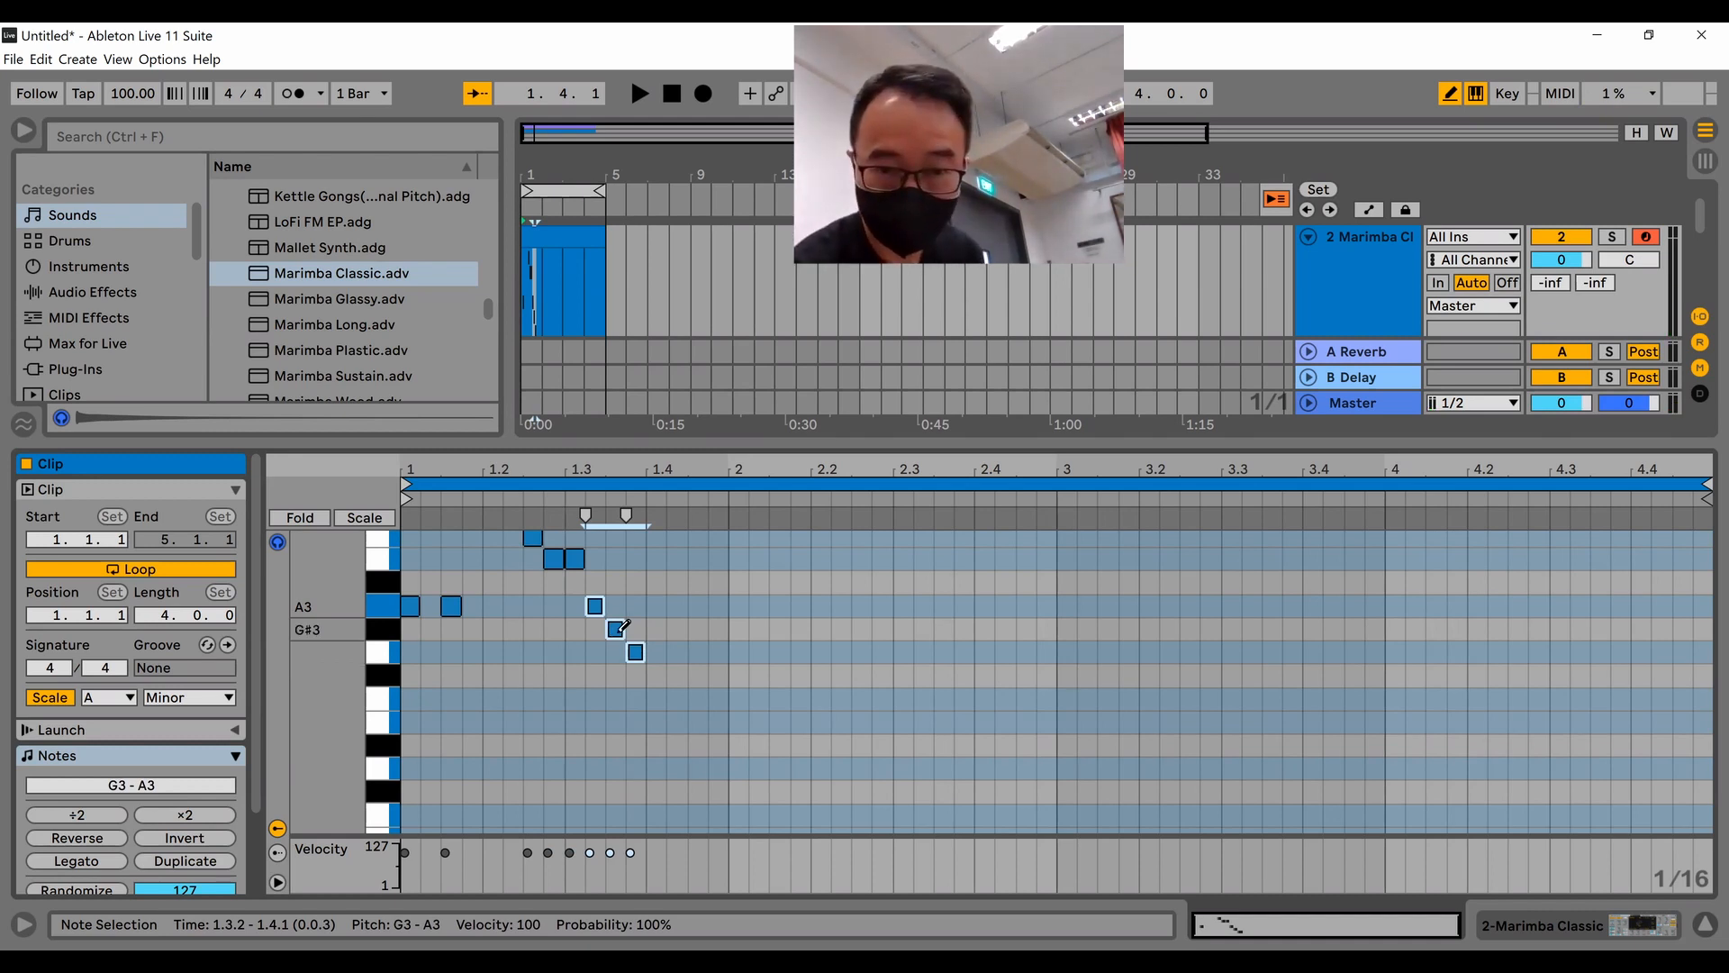
left_click(621, 627)
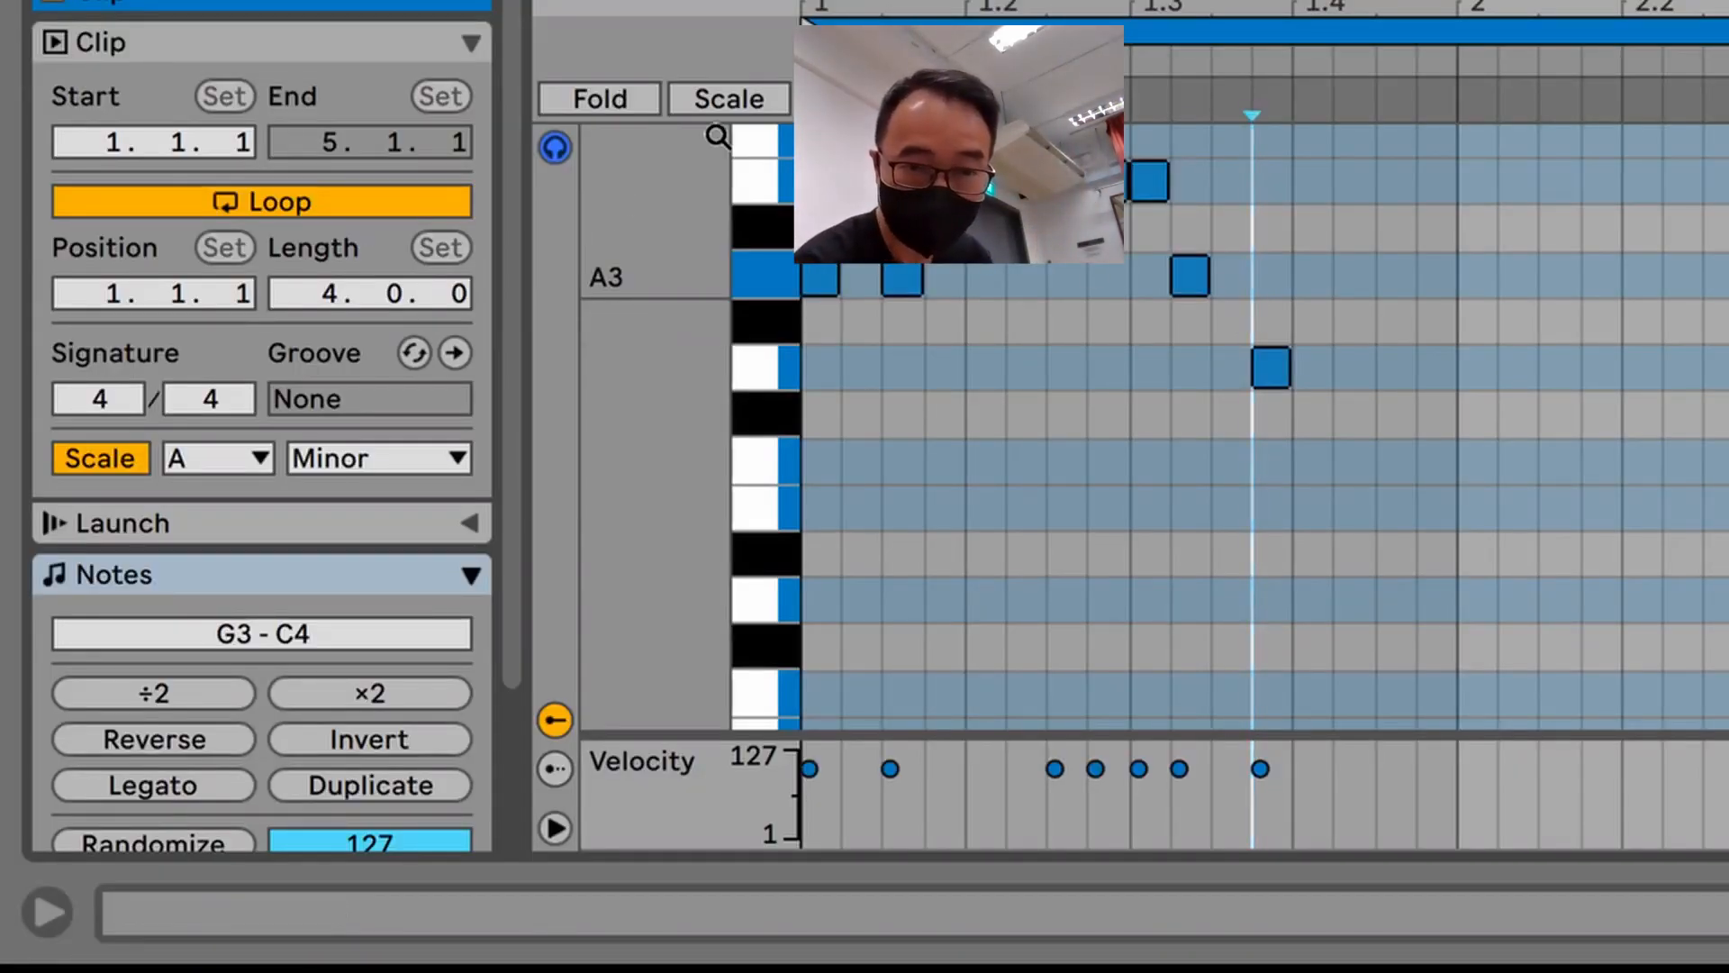
Step: Show only the scale's notes in the piano roll and continue the melody with 1/16 notes between A3 and E4 from 1.4.3 through bar 4
left_click(746, 97)
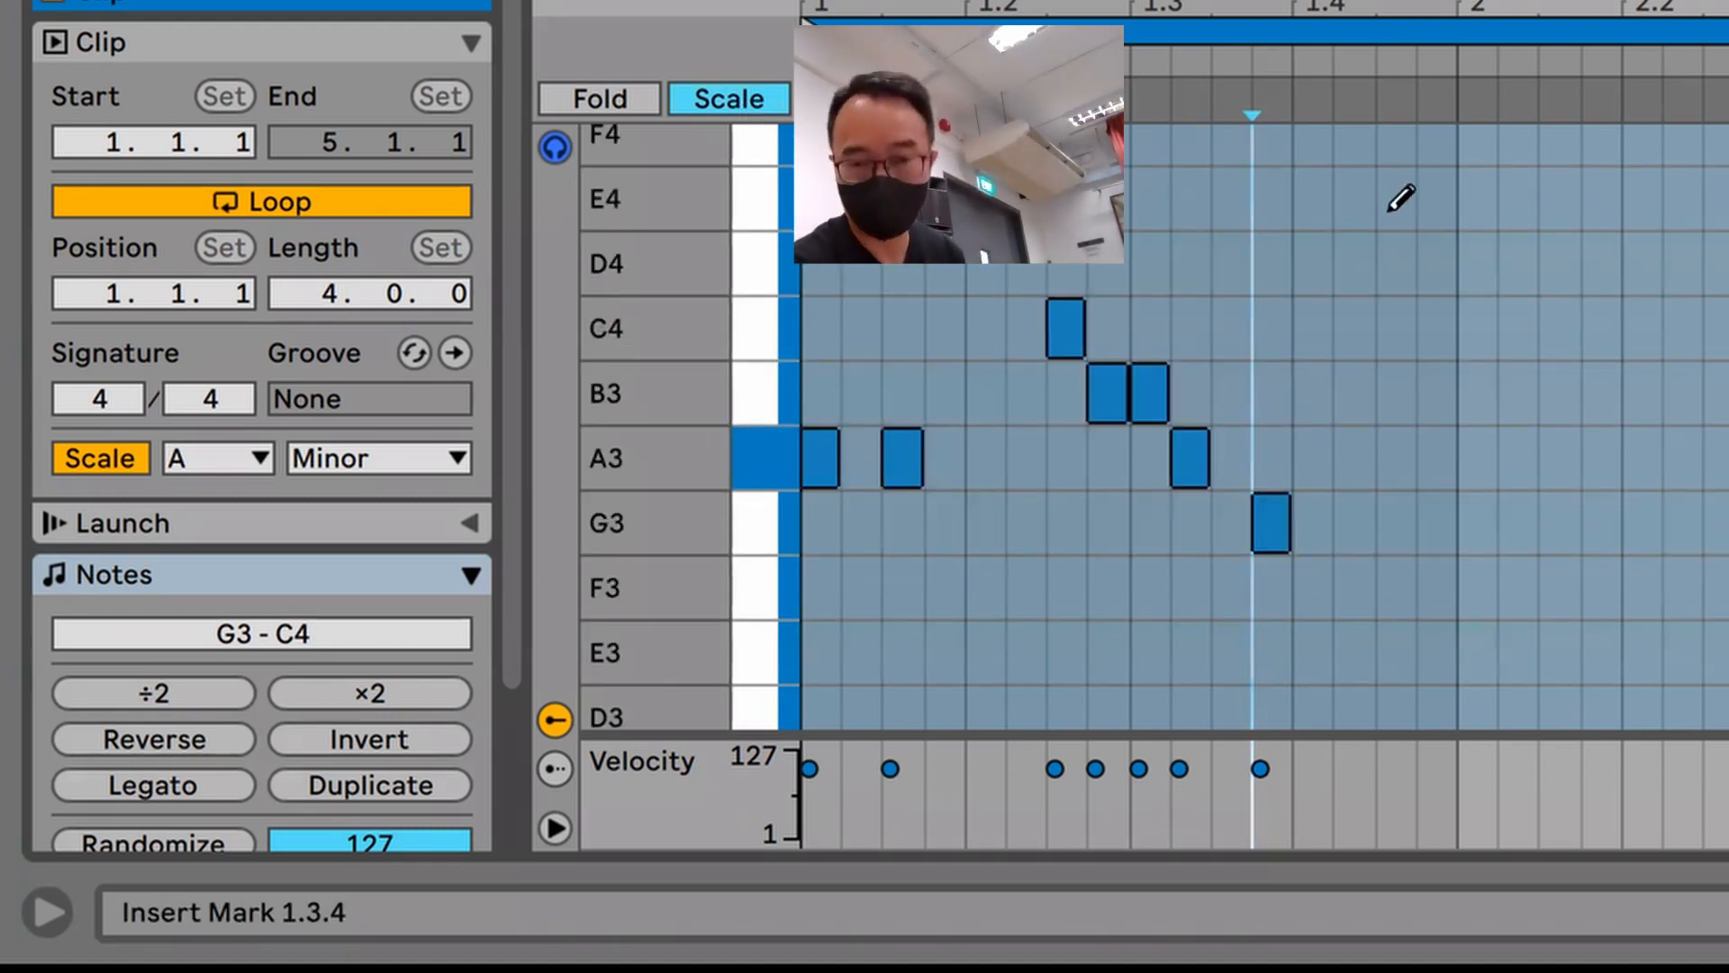
left_click_drag(1392, 209, 1682, 378)
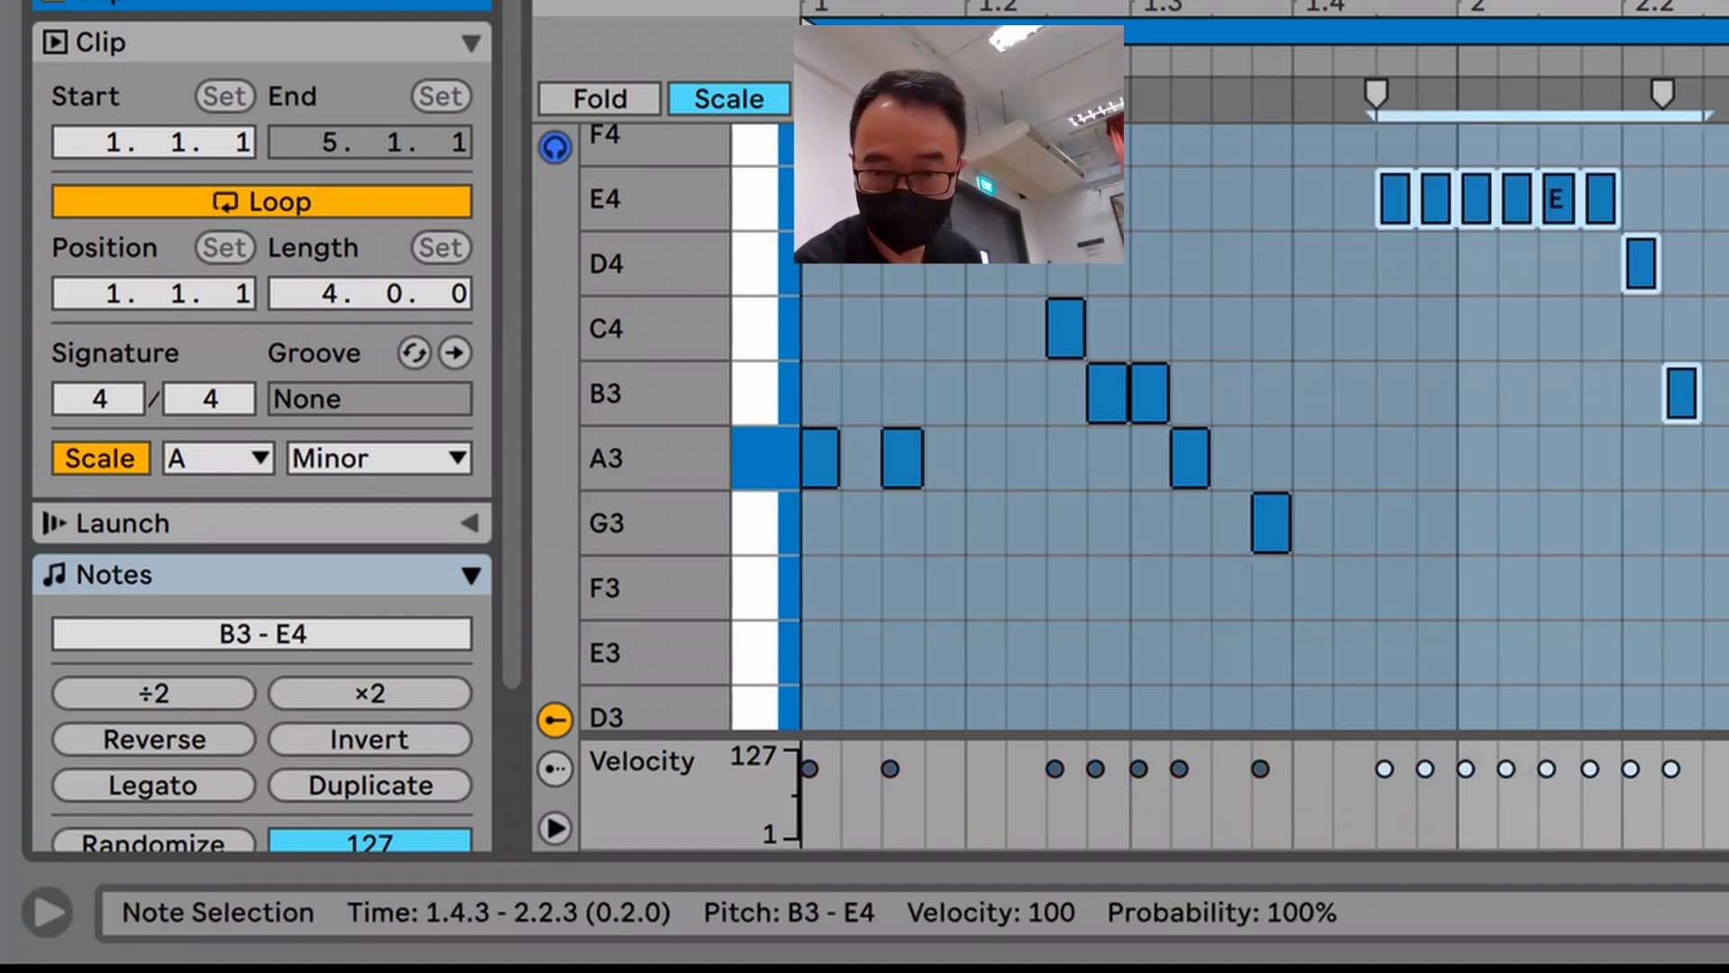
left_click(1728, 458)
left_click(1728, 393)
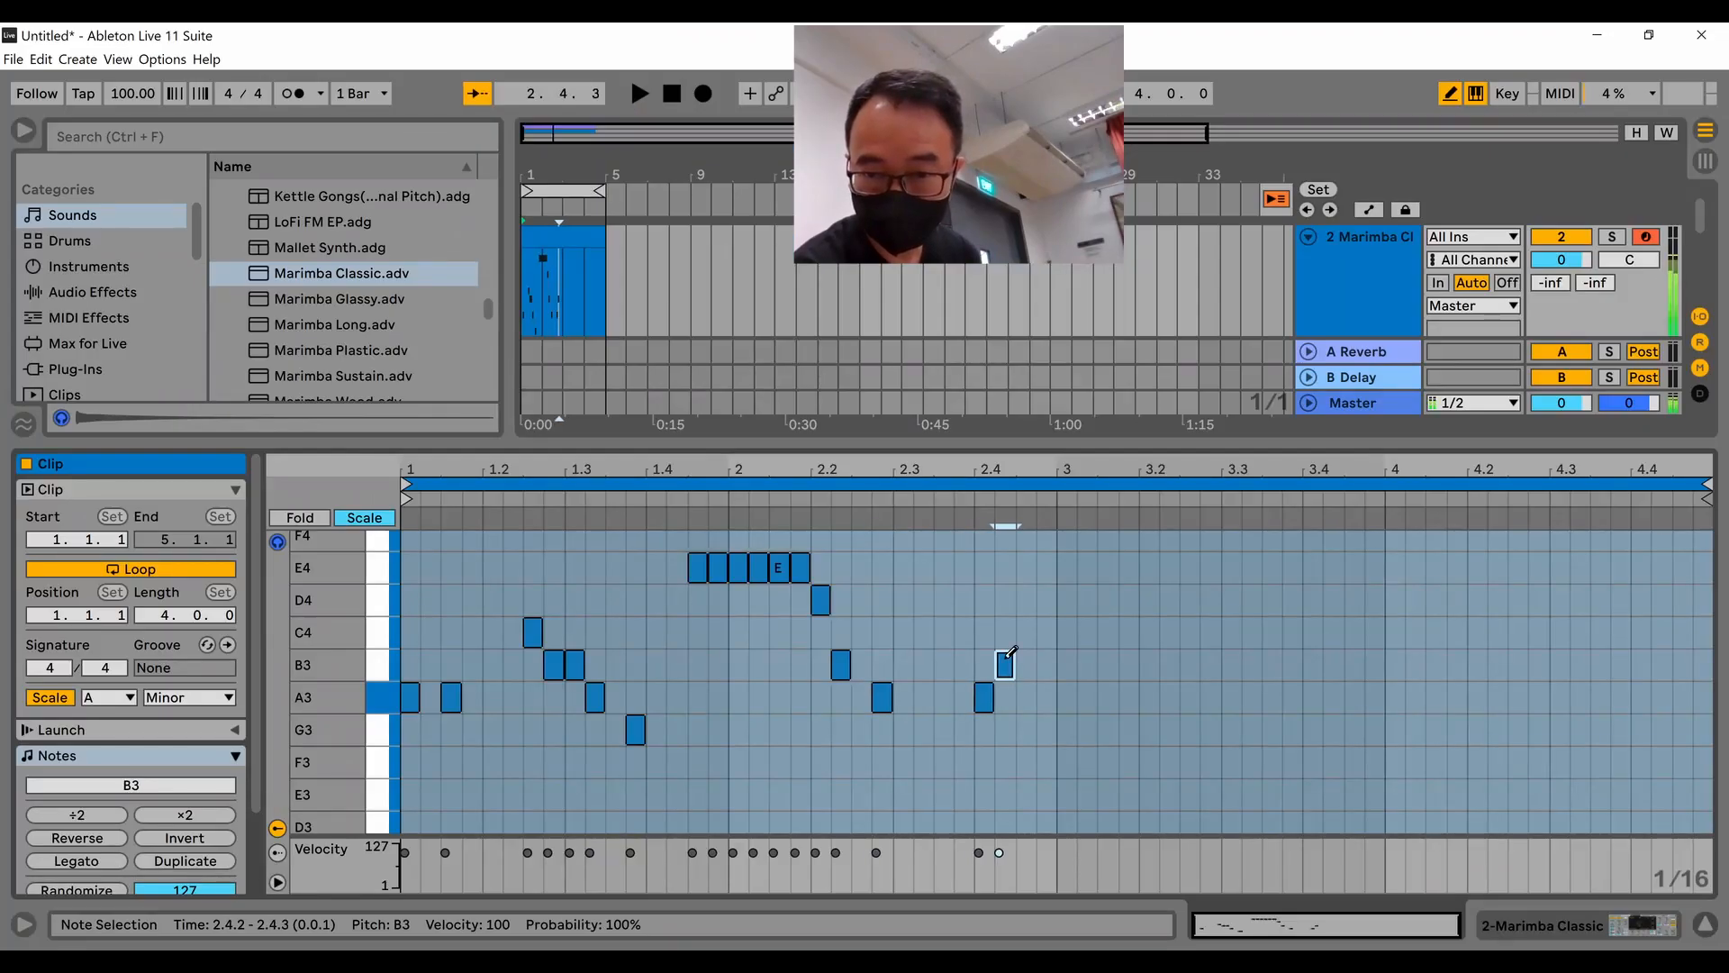
left_click_drag(1106, 632, 1189, 632)
left_click(1292, 600)
mouse_move(1280, 664)
left_mouse_down()
mouse_move(1313, 664)
mouse_move(1412, 598)
mouse_move(1444, 640)
mouse_move(1528, 662)
mouse_move(1639, 657)
mouse_move(1641, 632)
left_mouse_up()
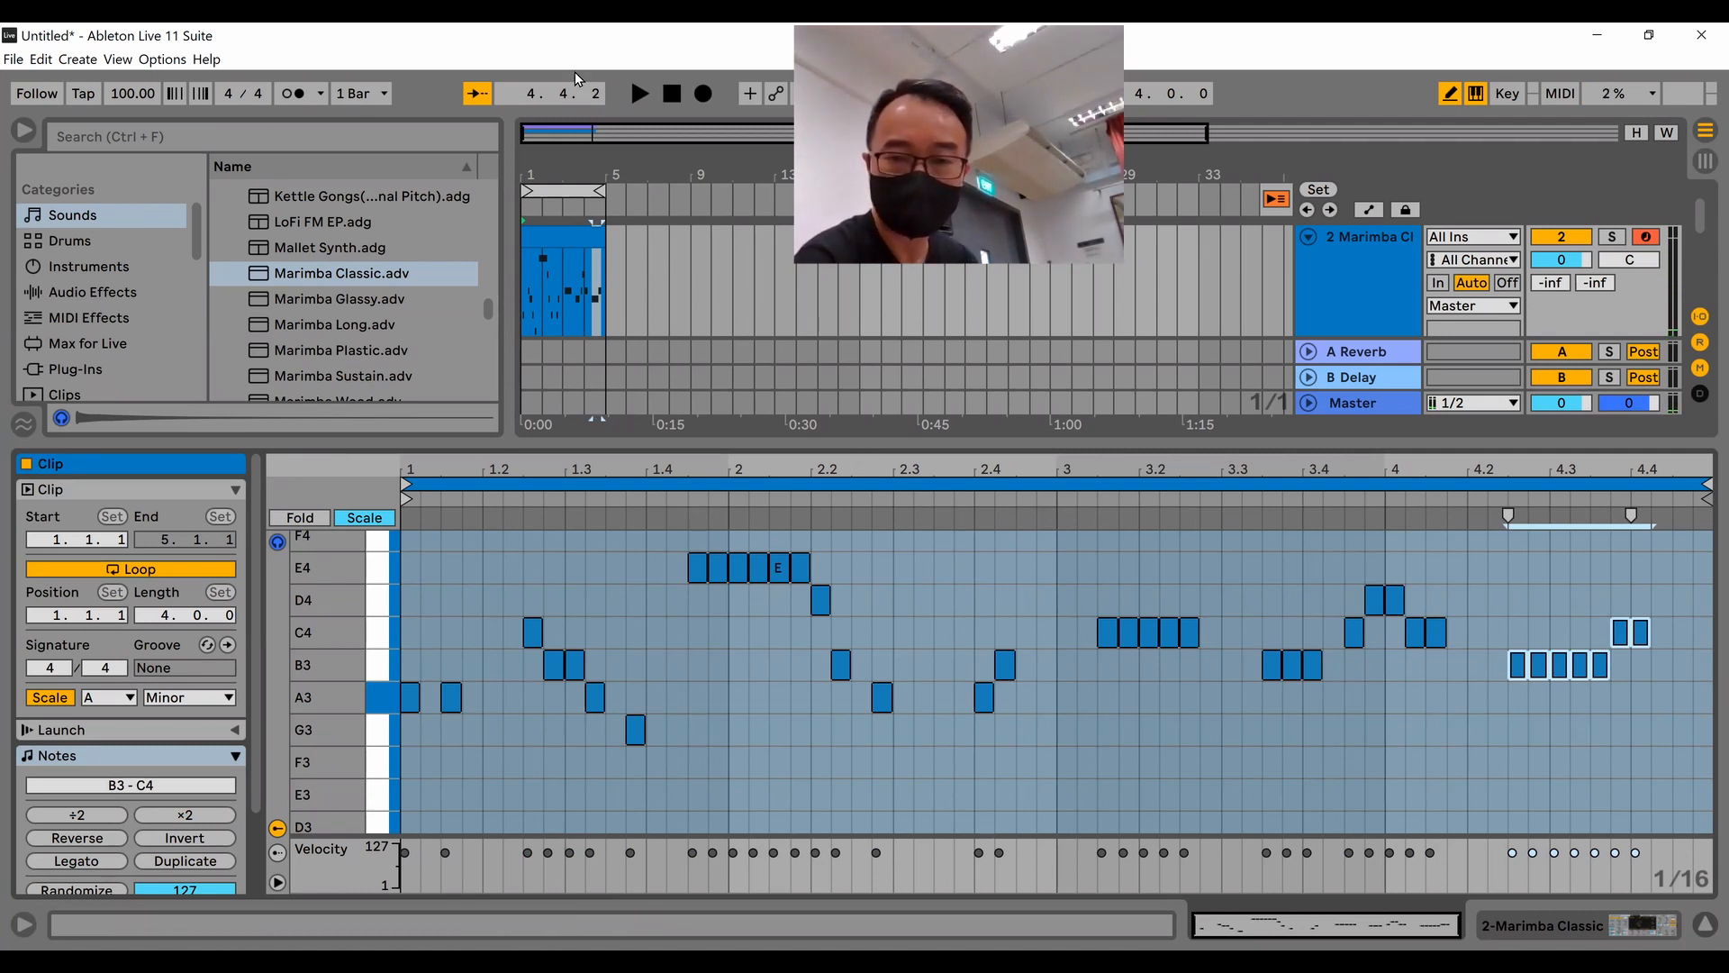
Step: Play the four-bar marimba melody and stop playback
left_click(635, 89)
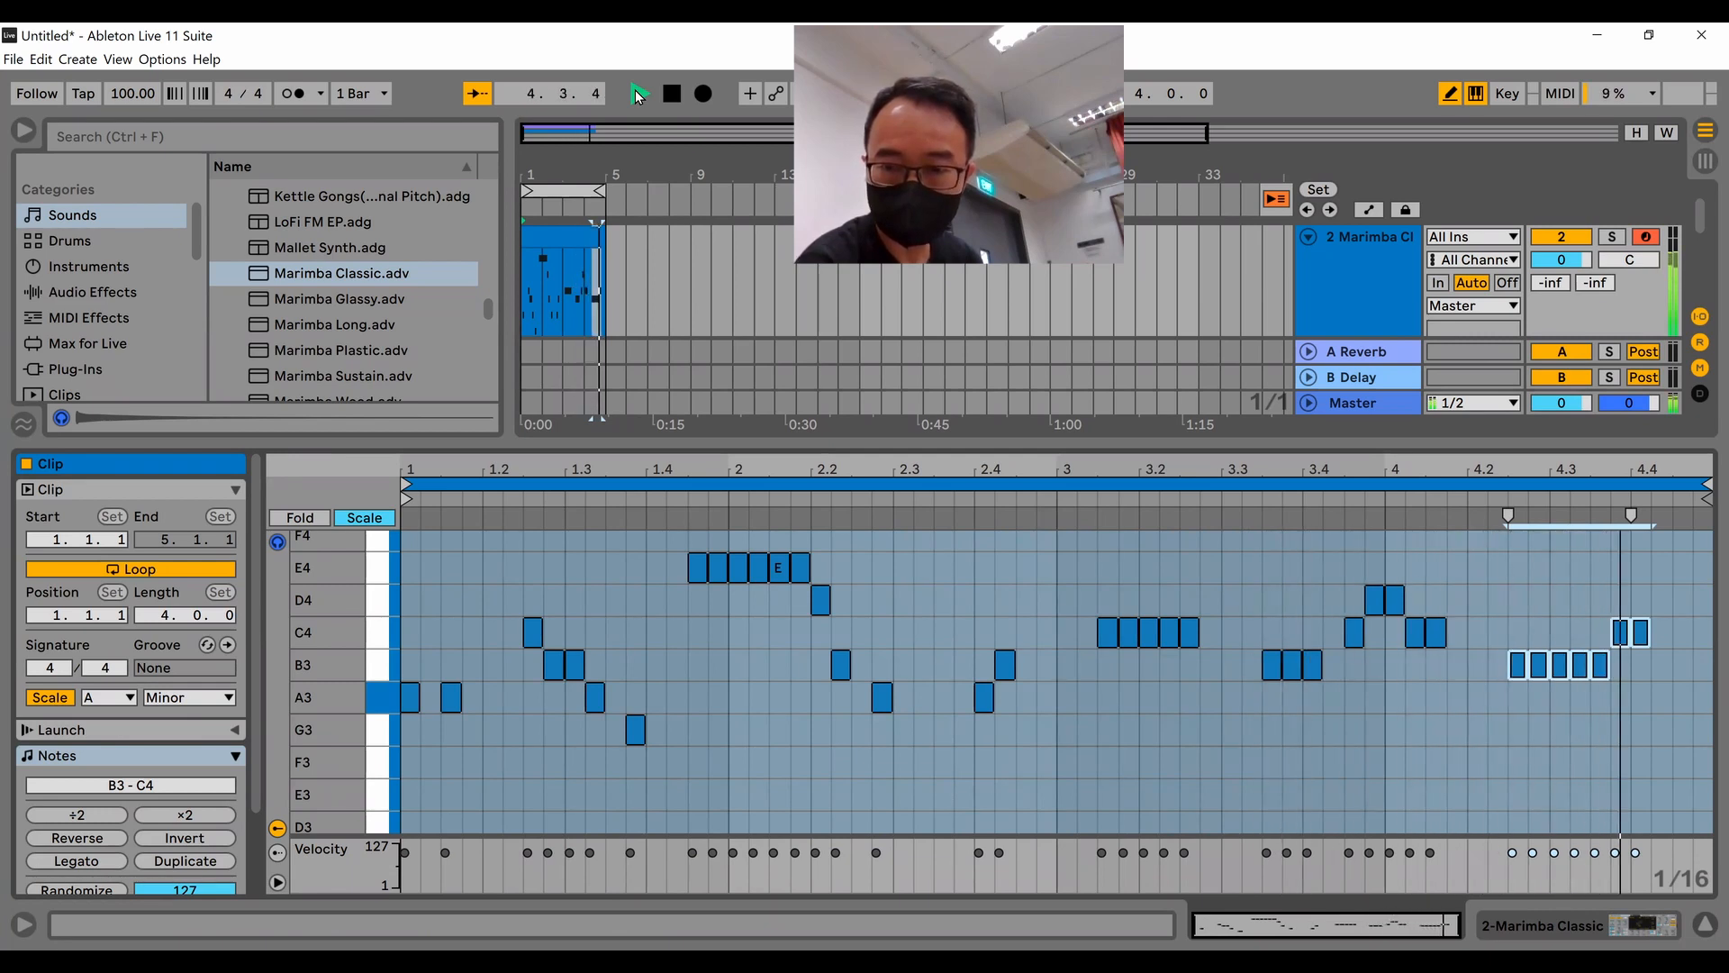
key("space")
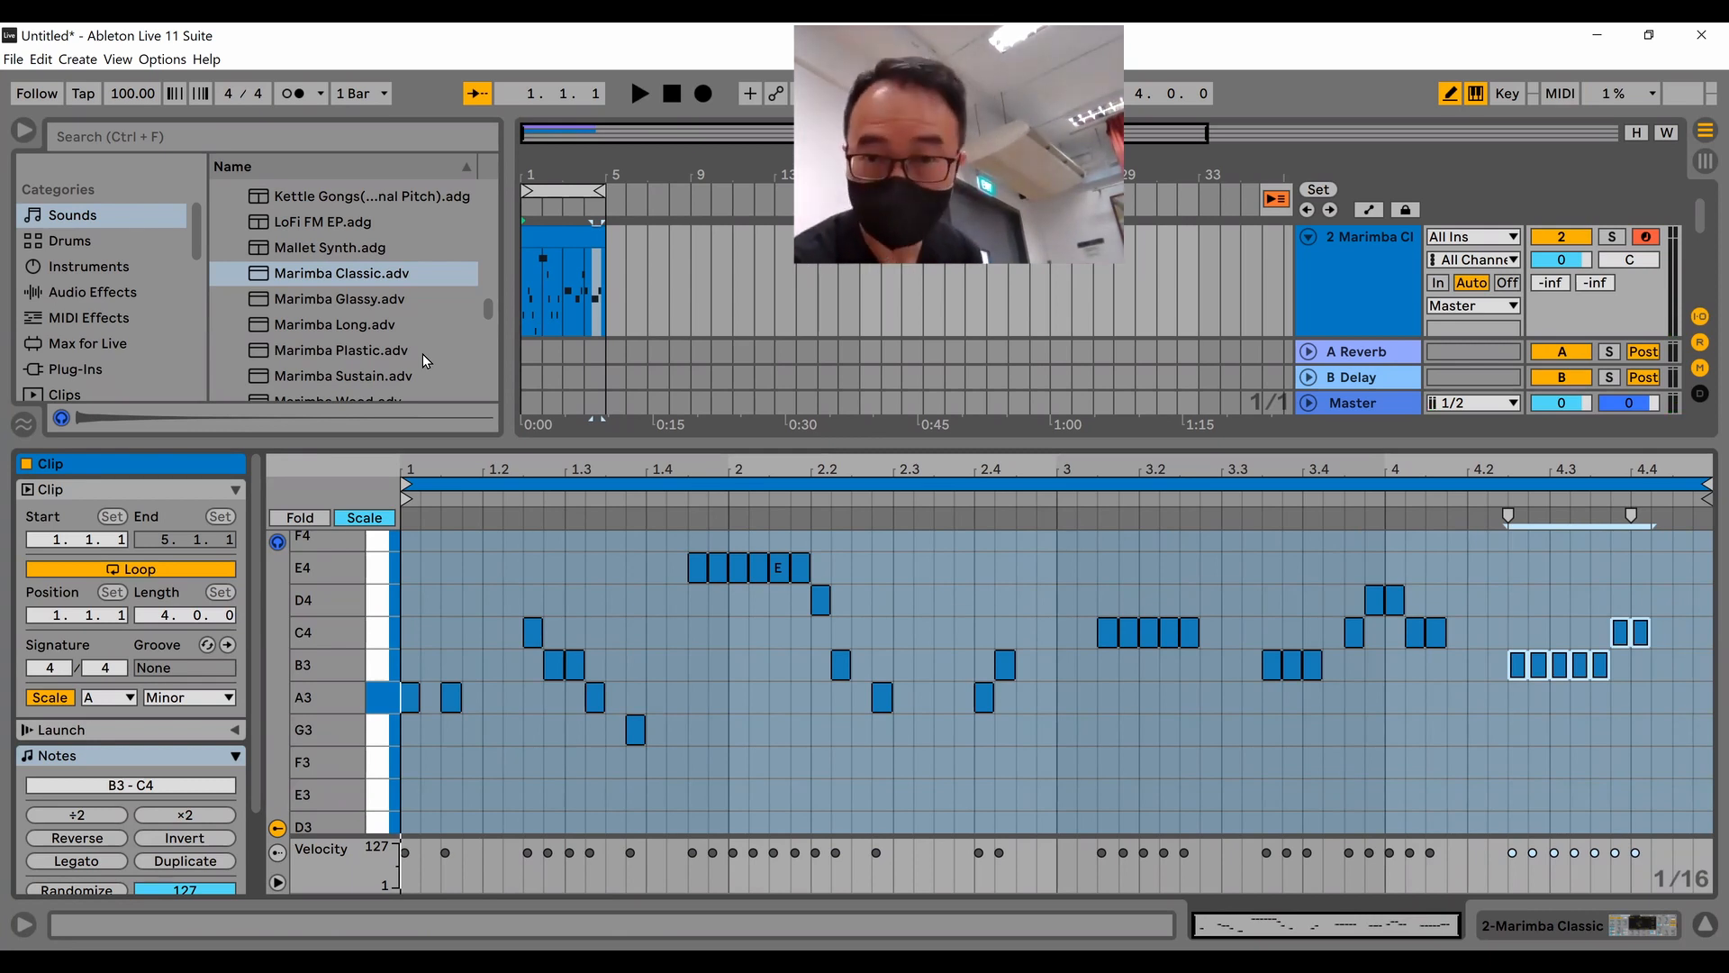
Step: Leave Draw Mode and delete the melody notes from the marimba clip
left_click(1451, 92)
left_click(438, 535)
left_click_drag(641, 684, 866, 728)
left_click_drag(1263, 748, 1664, 799)
key("Delete")
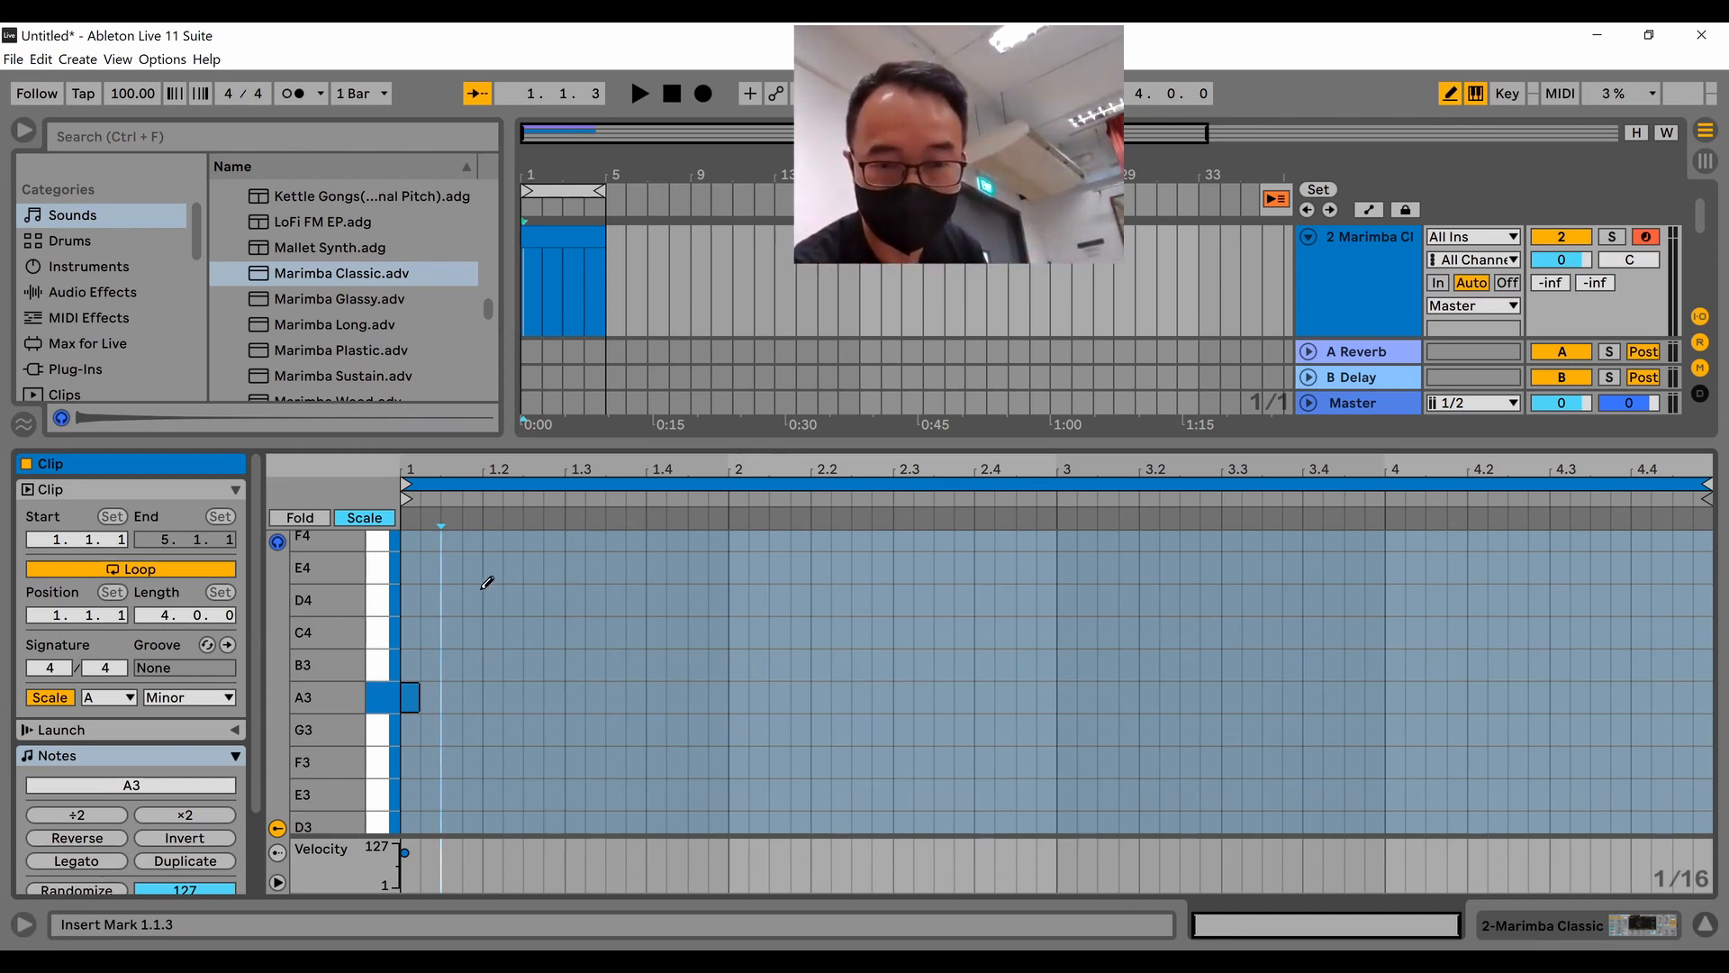
Step: Draw a new melody of 1/16 notes between G3 and F4, from D4 at 1.1.3 to G3 at 4.4.1, and play it back
mouse_move(450, 599)
left_mouse_down()
mouse_move(492, 598)
mouse_move(519, 634)
left_mouse_up()
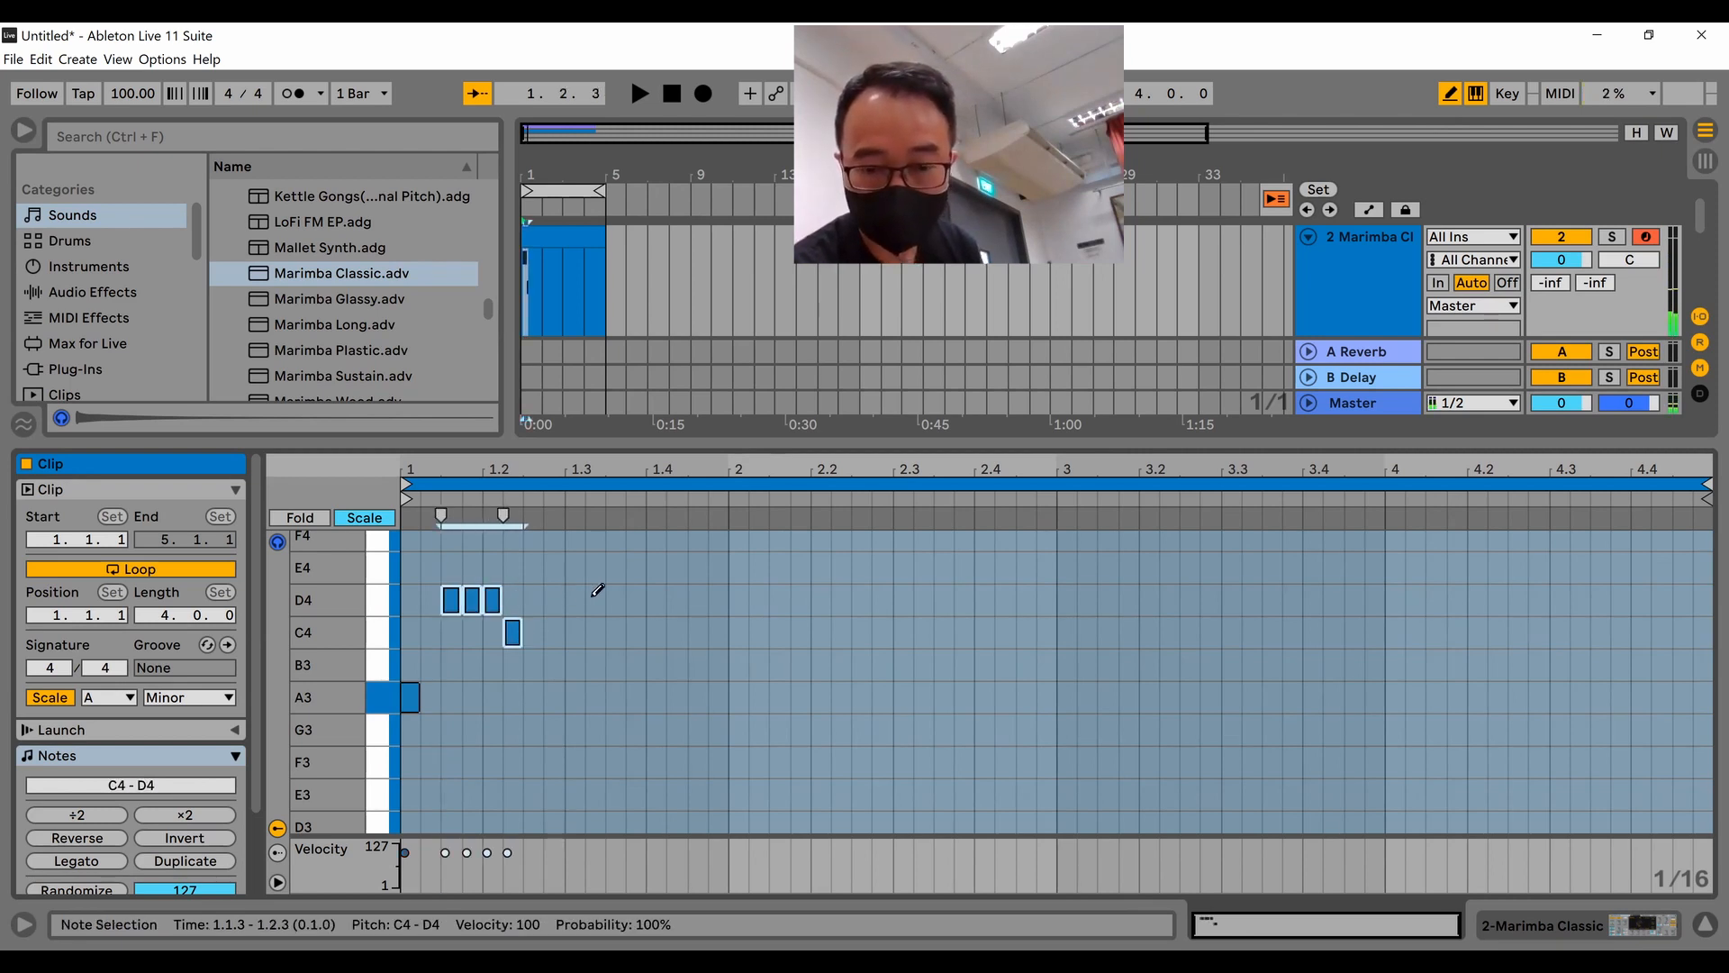
mouse_move(595, 567)
left_mouse_down()
mouse_move(765, 602)
mouse_move(796, 635)
mouse_move(913, 675)
mouse_move(990, 656)
mouse_move(1012, 689)
mouse_move(1125, 727)
left_mouse_up()
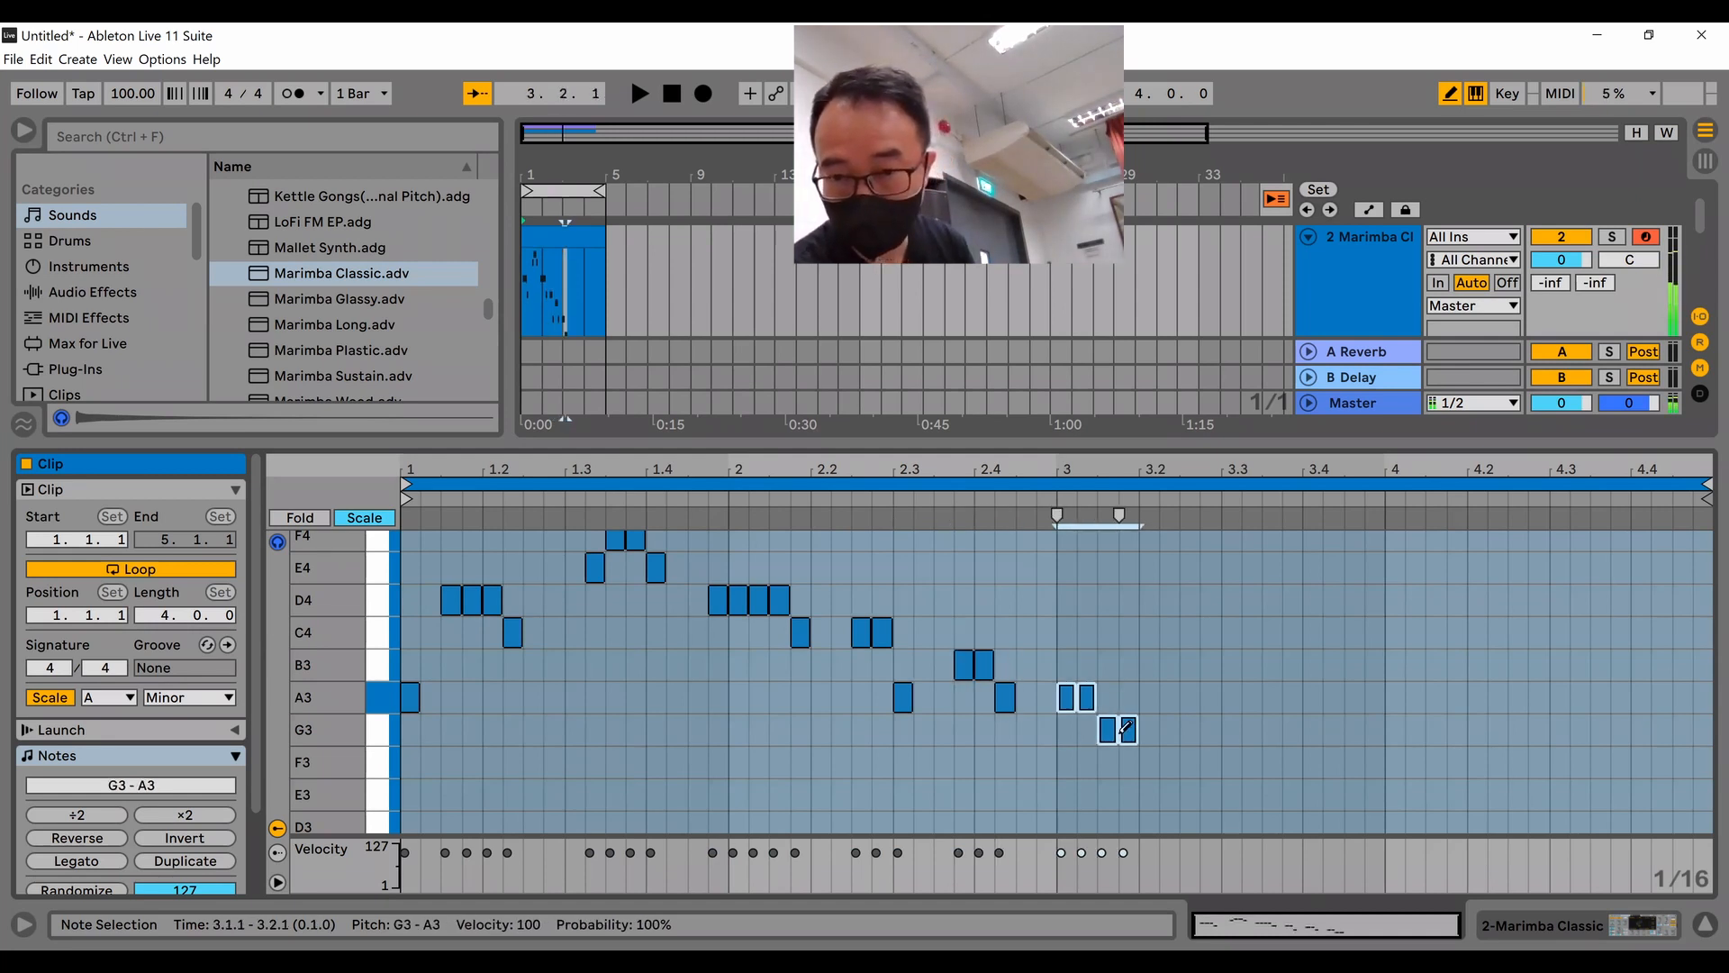
mouse_move(1316, 585)
left_mouse_down()
mouse_move(1383, 569)
mouse_move(1391, 611)
mouse_move(1479, 634)
mouse_move(1500, 667)
left_mouse_up()
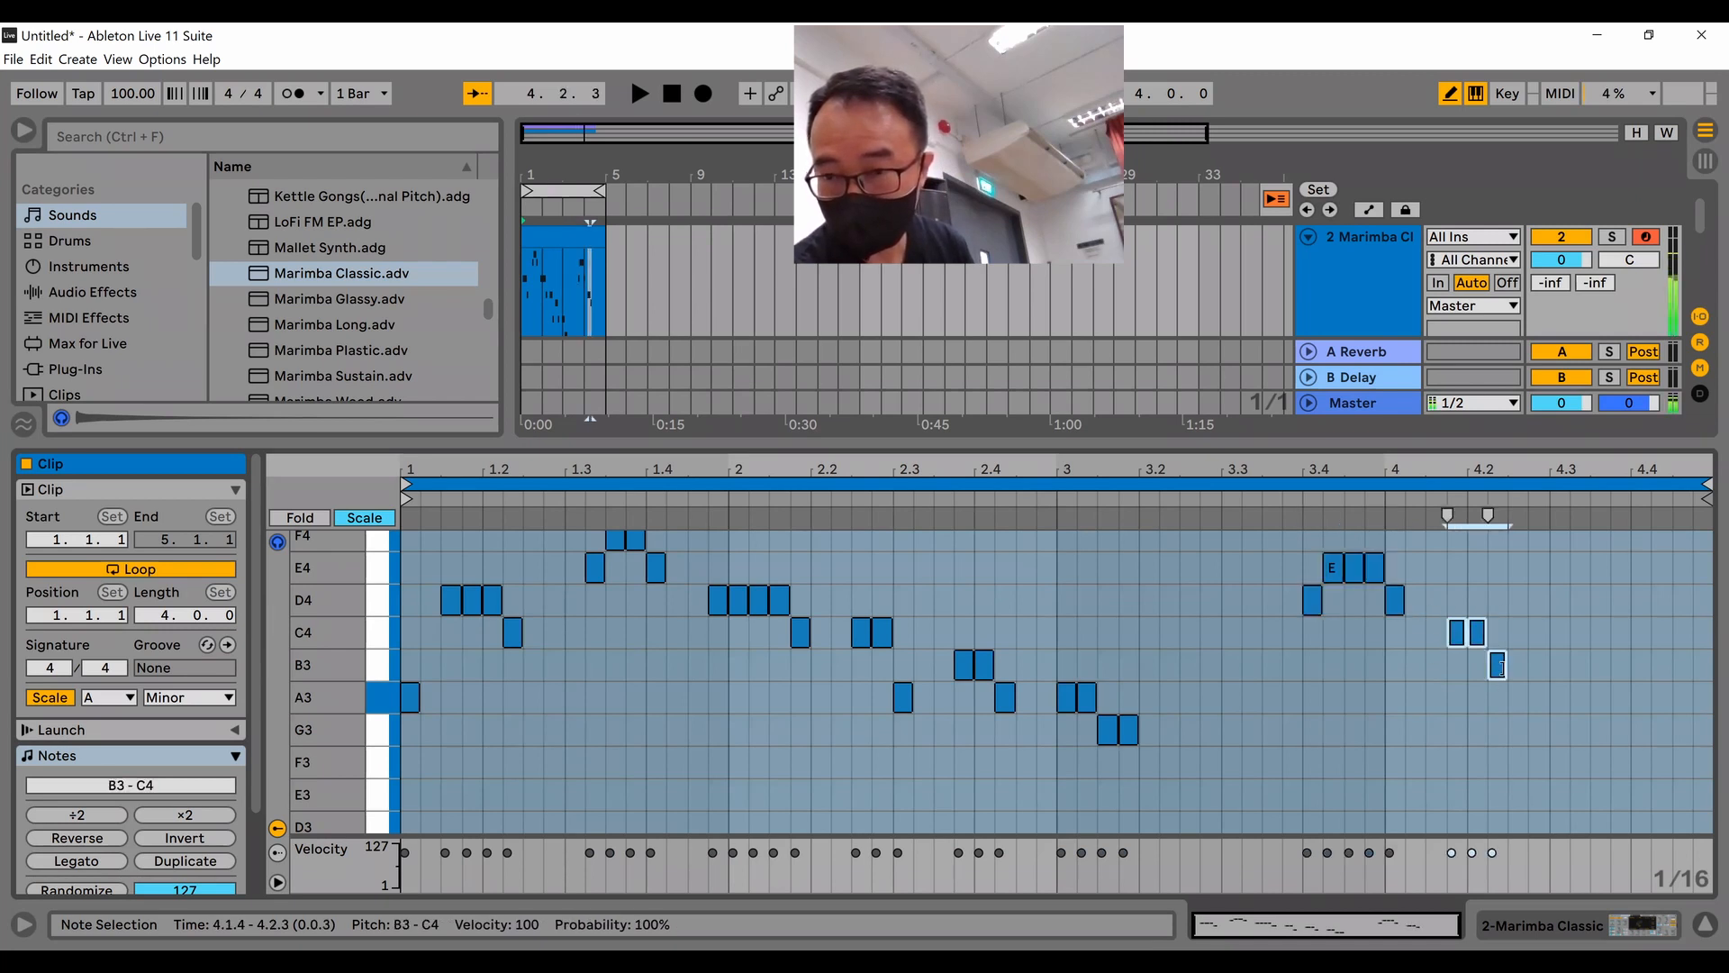
right_click(1548, 677)
left_click(1578, 669)
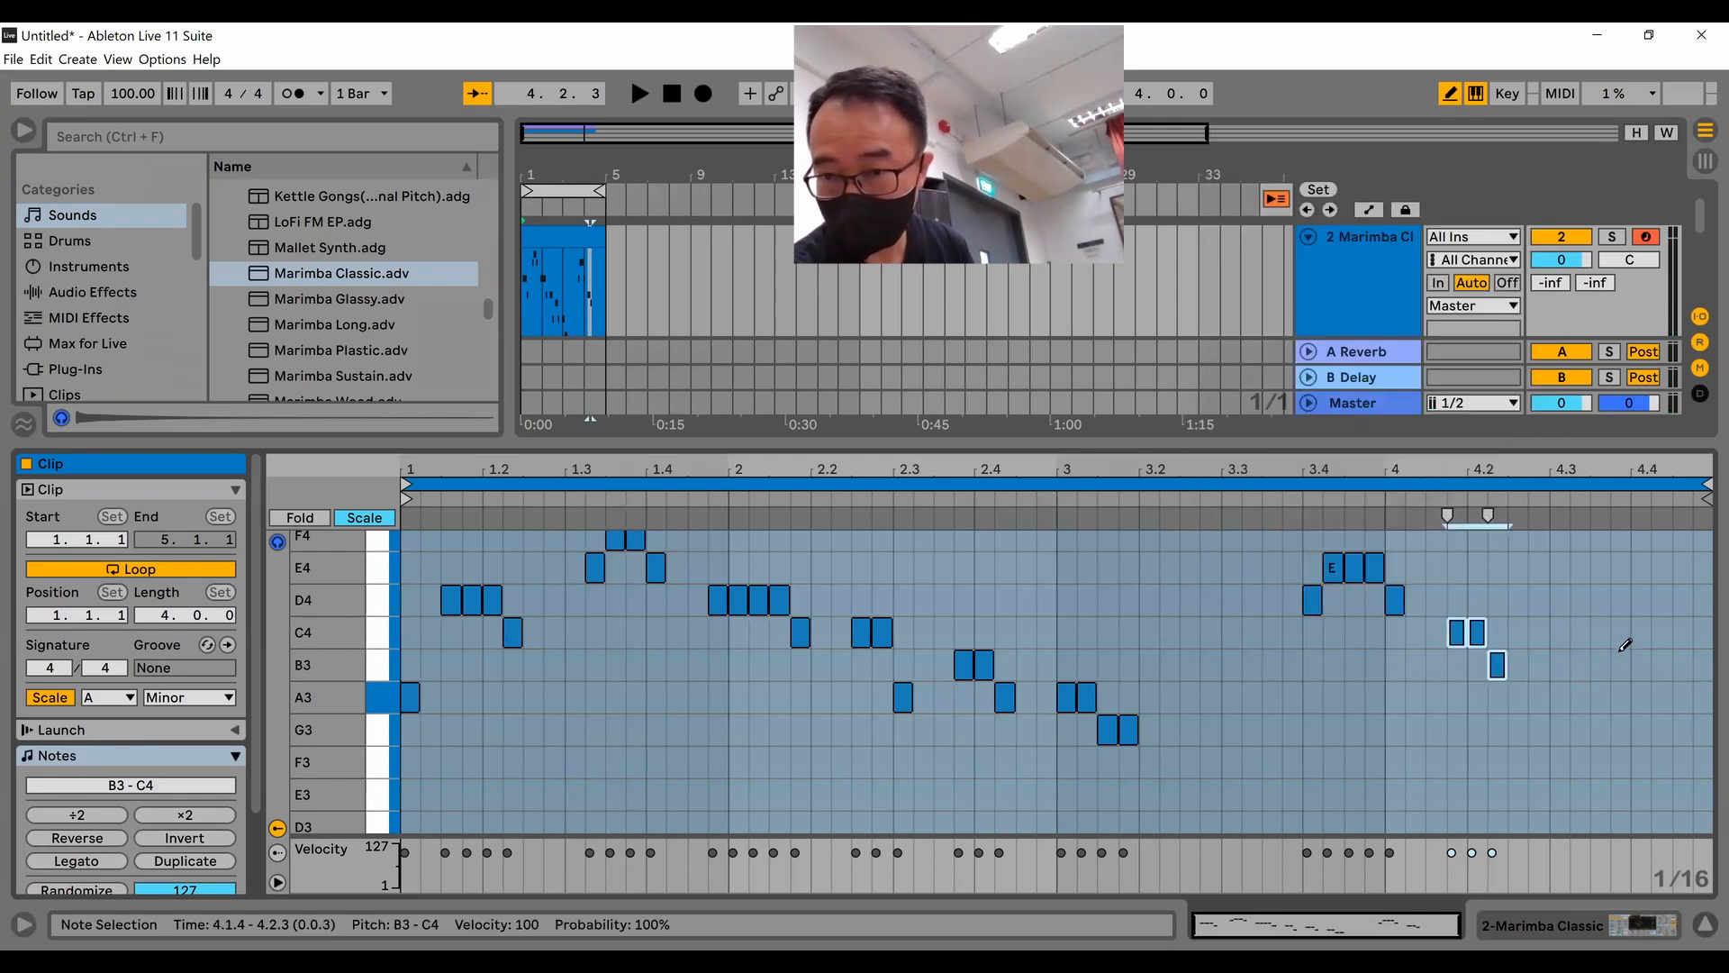
mouse_move(1569, 674)
left_mouse_down()
mouse_move(1607, 693)
mouse_move(1621, 731)
left_mouse_up()
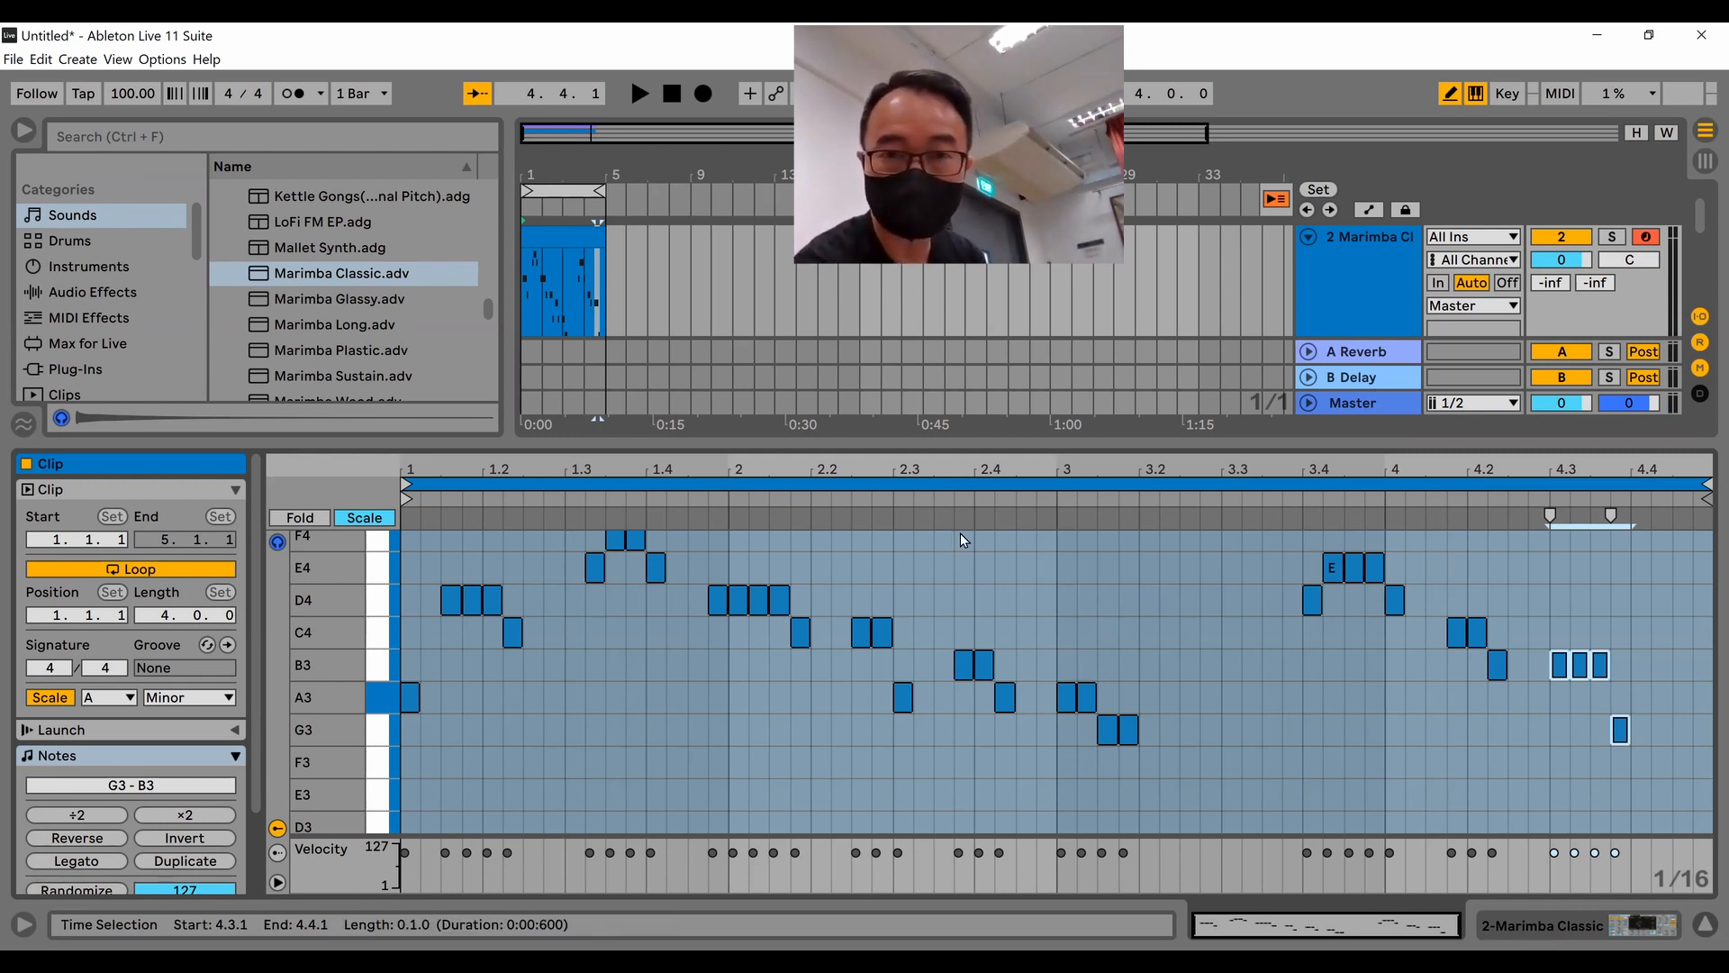
left_click(637, 94)
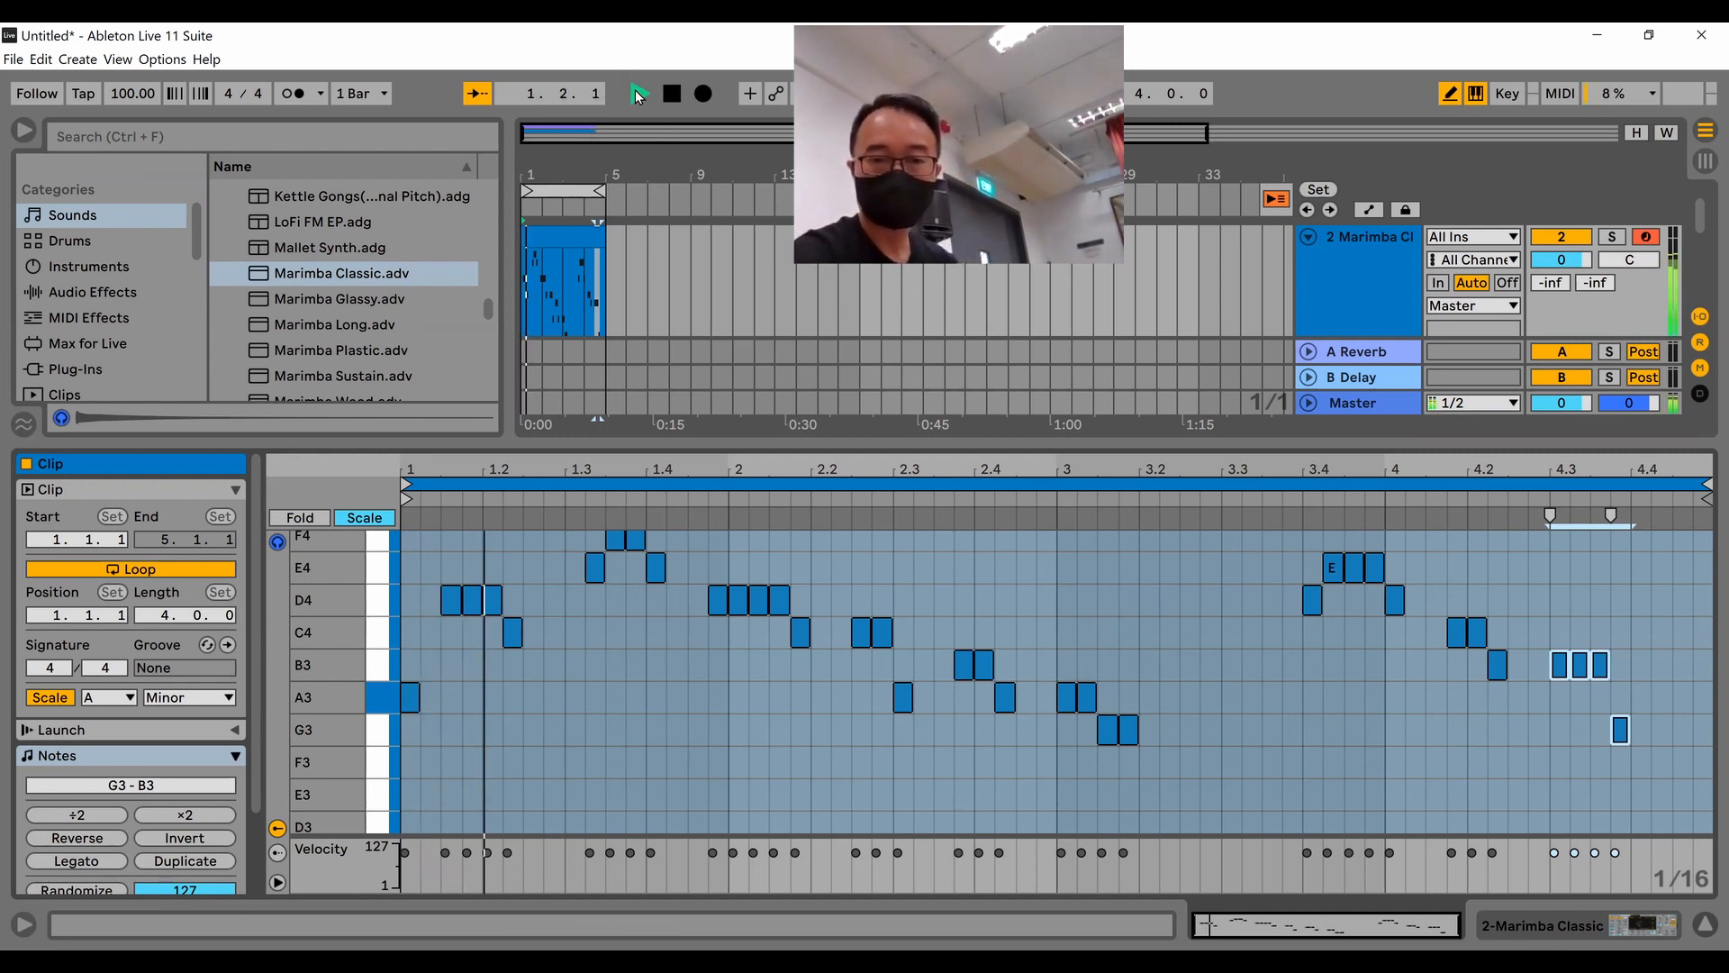